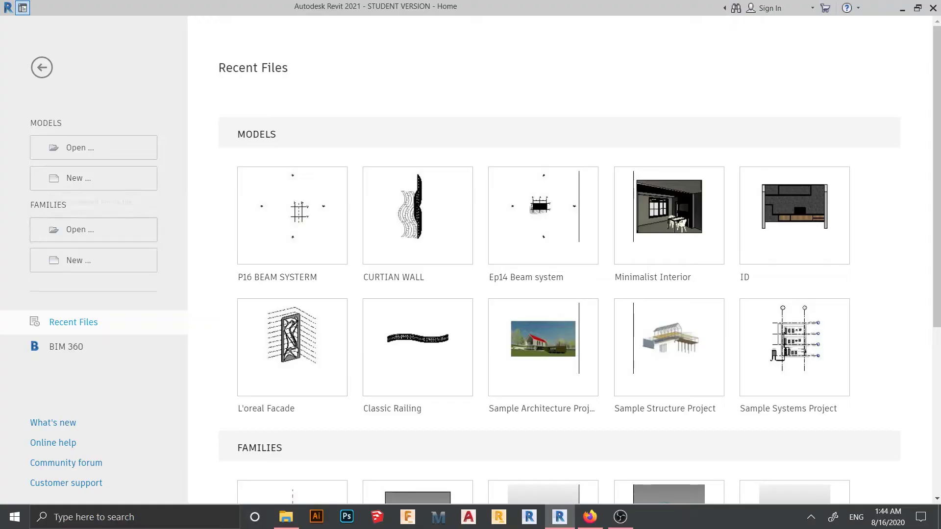
Create a new family from the Metric Mass template in the English Conceptual Mass template folder
click(79, 260)
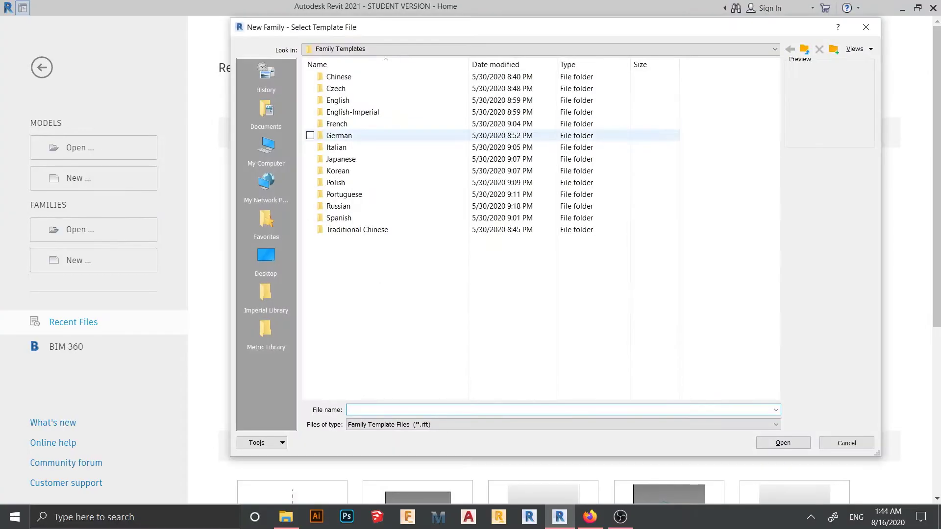
click(338, 101)
double_click(338, 100)
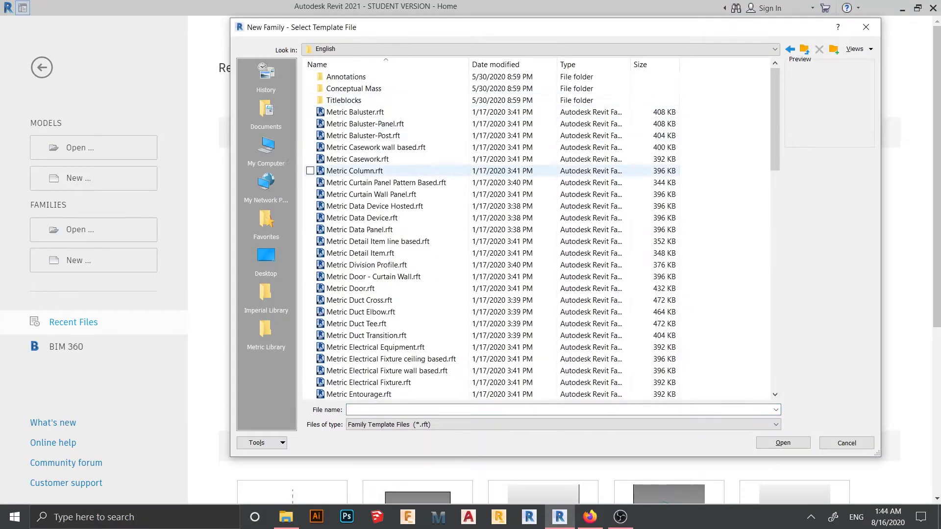
scroll(388, 182, down, 6)
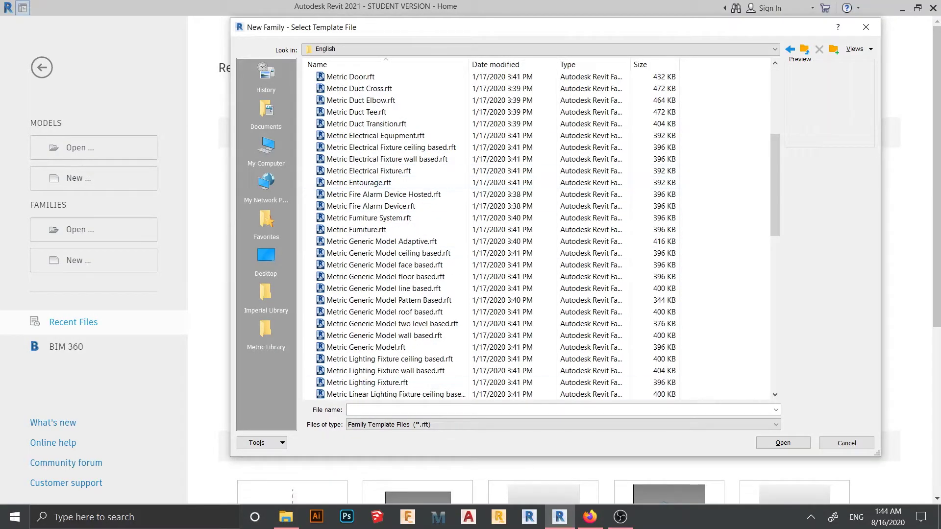
scroll(387, 370, up, 4)
scroll(387, 343, up, 2)
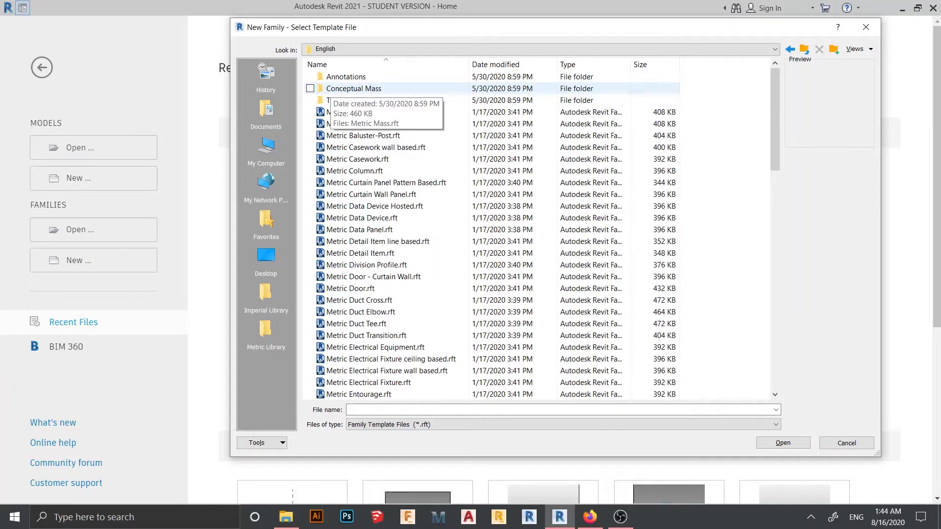
double_click(353, 88)
double_click(353, 77)
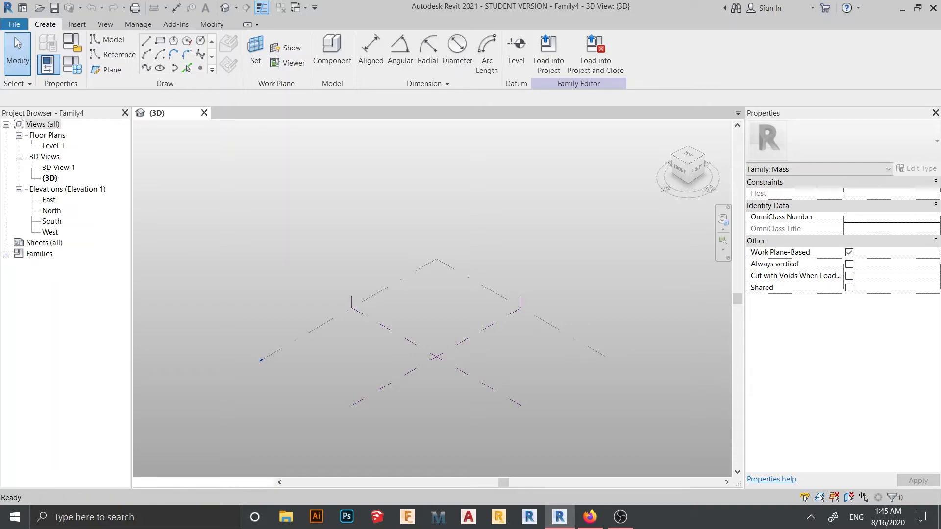
In the Level 1 floor plan, draw an 8-sided circumscribed polygon with radius 14000 centred on the reference plane intersection
double_click(52, 146)
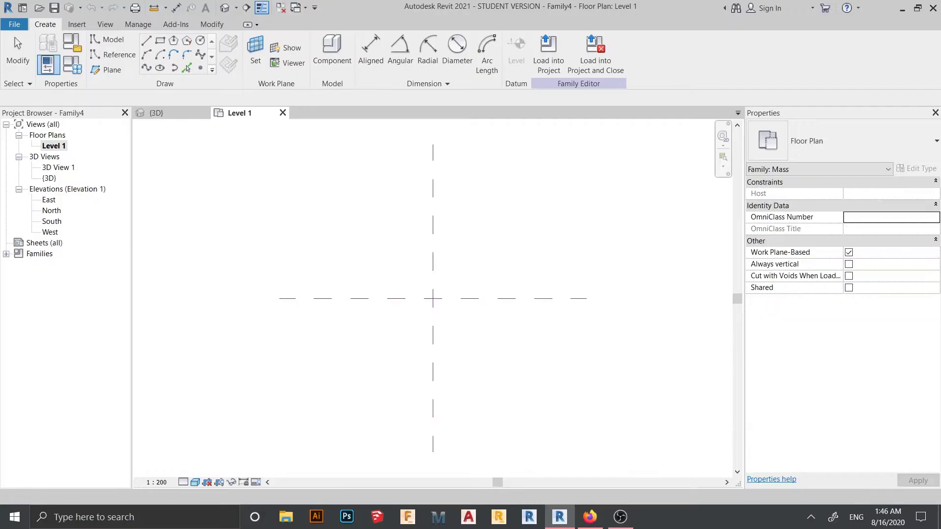
scroll(377, 228, down, 2)
scroll(481, 169, up, 1)
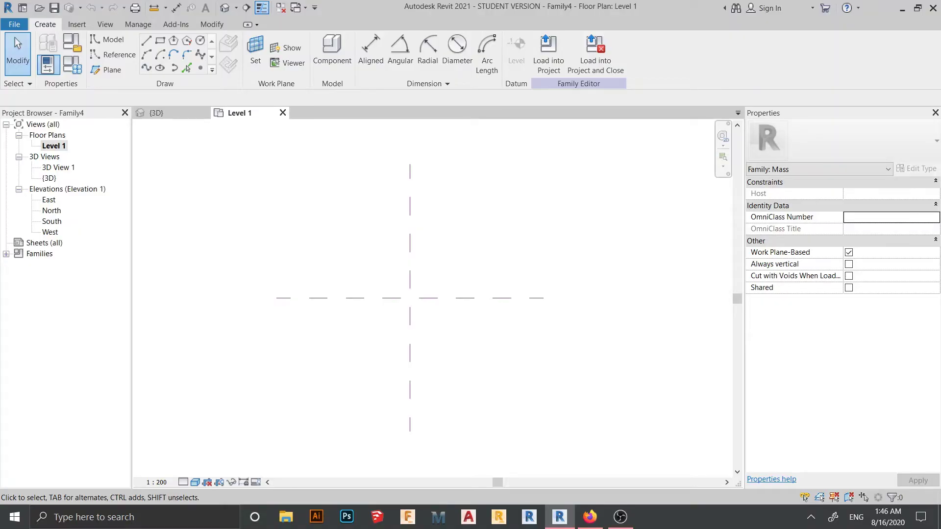
middle_drag(441, 245, 418, 254)
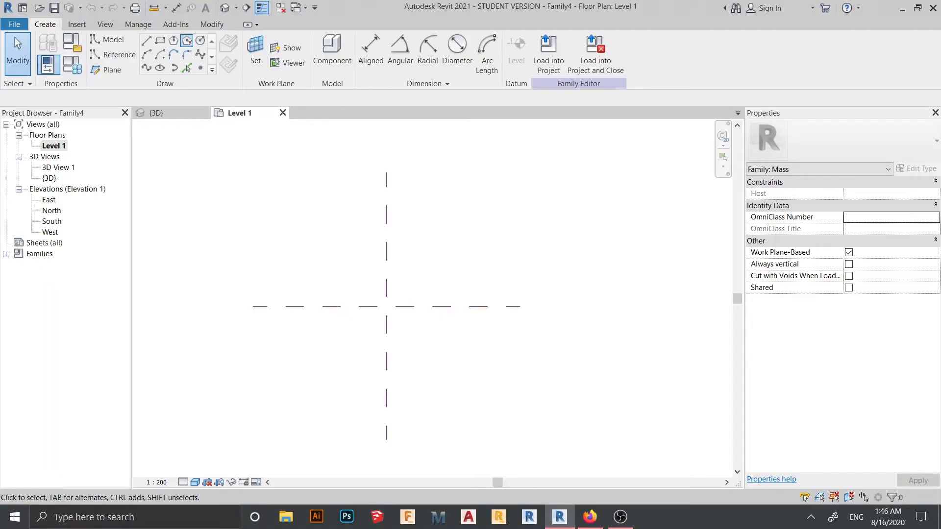
click(186, 40)
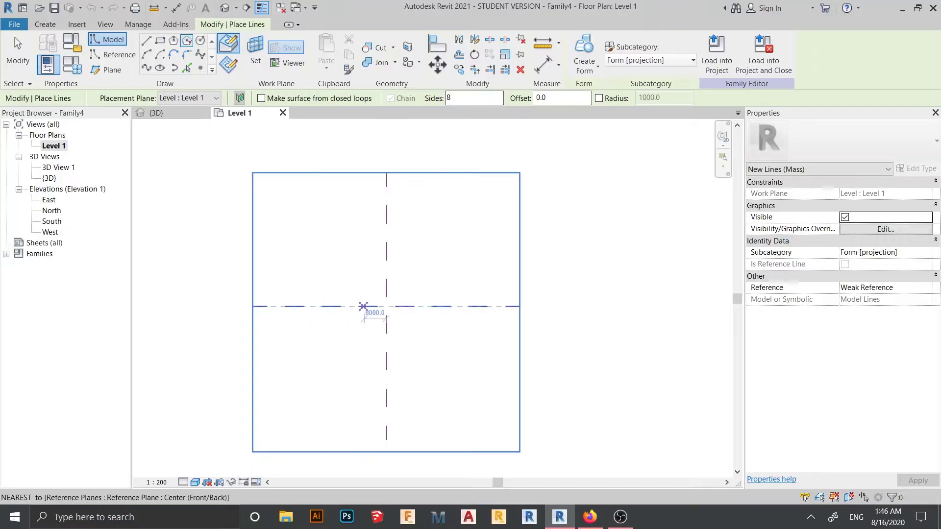
click(386, 306)
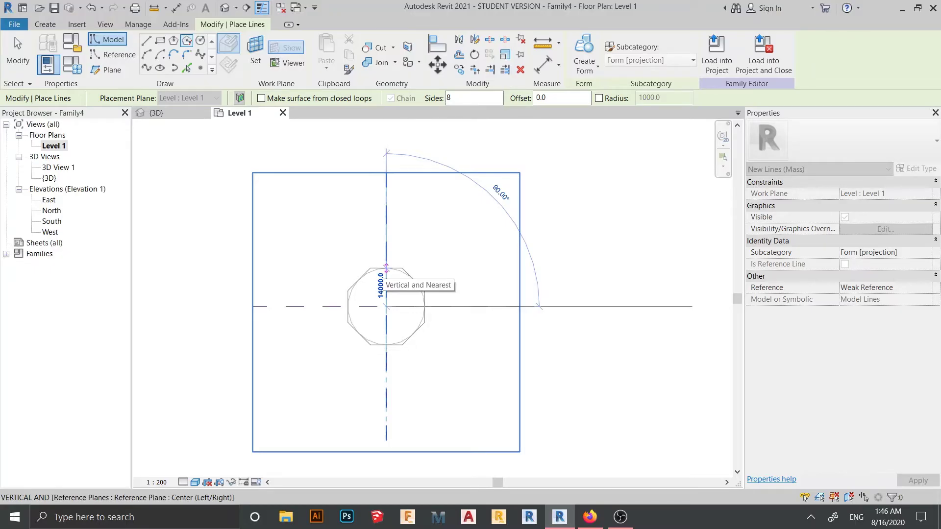
click(387, 268)
scroll(392, 307, up, 2)
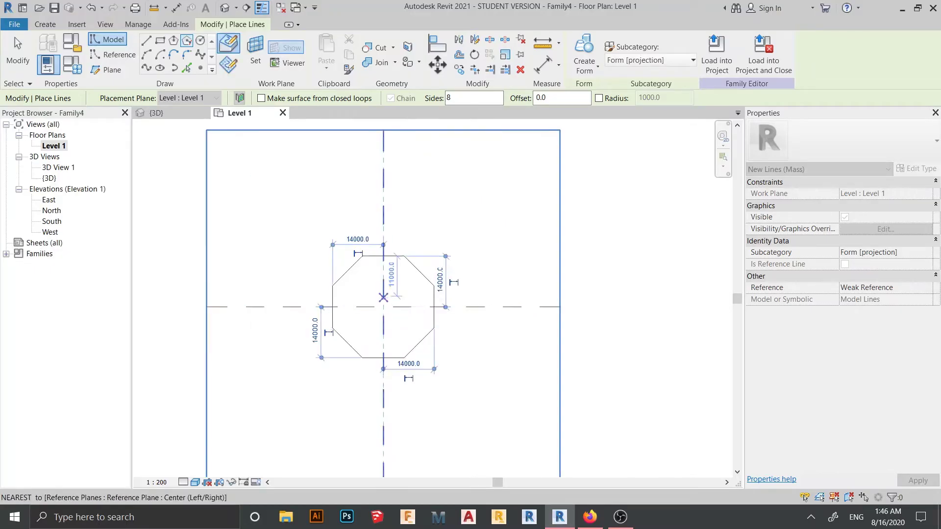
scroll(343, 307, up, 2)
middle_drag(340, 308, 340, 258)
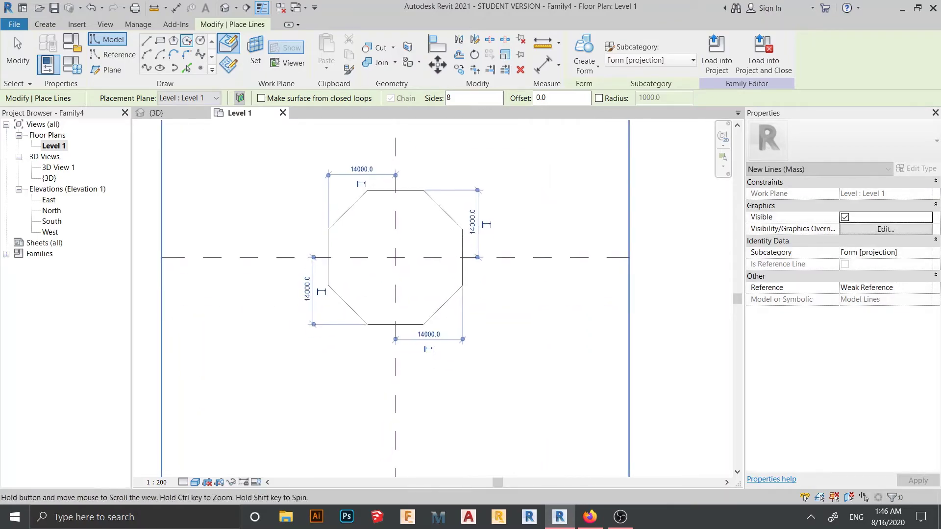
middle_drag(375, 150, 399, 182)
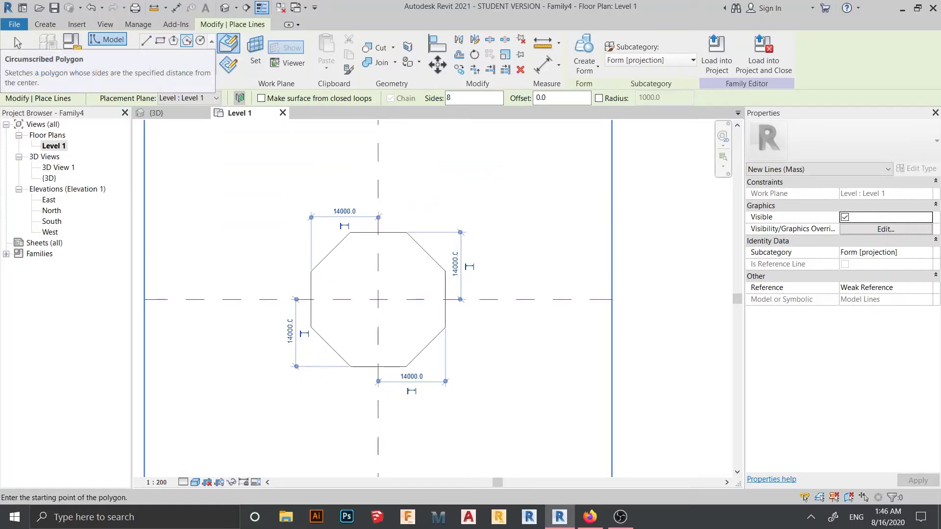
Draw a larger concentric 8-sided circumscribed polygon with radius 18000, rotated so its vertices lie near the reference planes
click(378, 299)
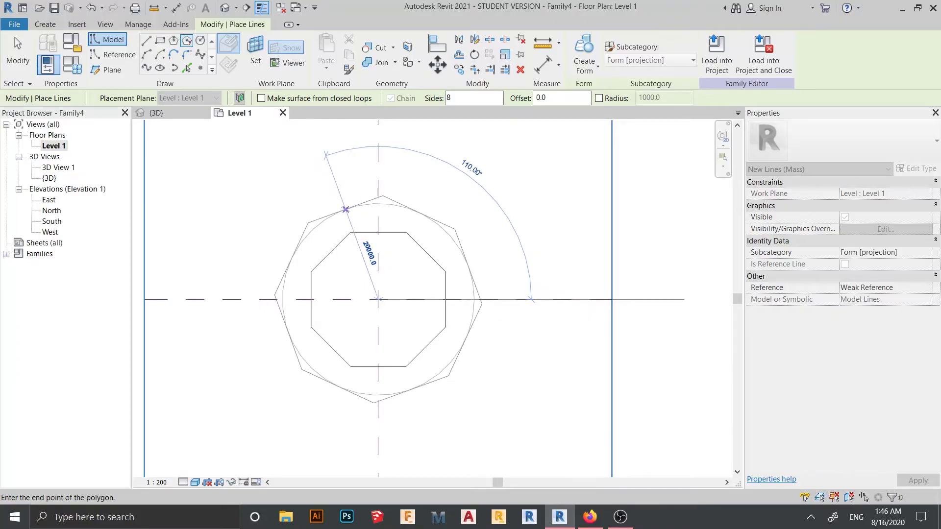
scroll(341, 221, up, 4)
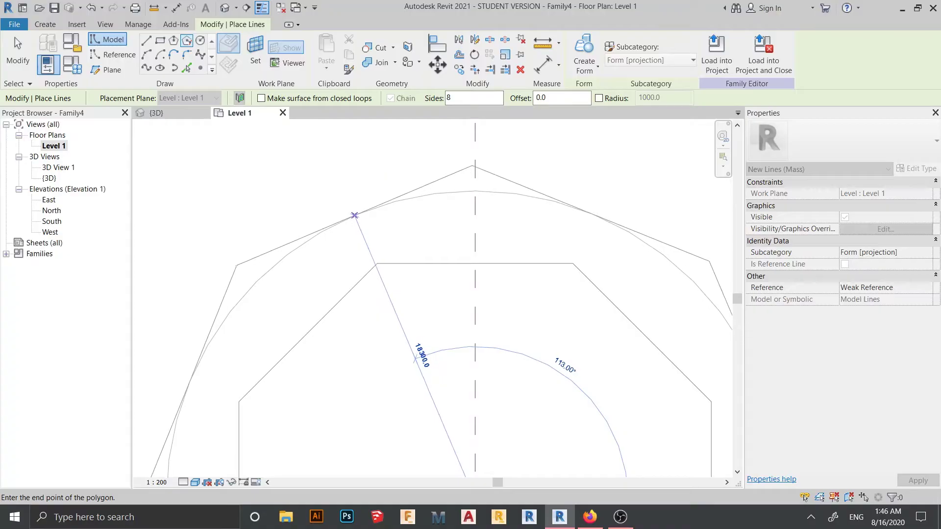
scroll(354, 214, up, 3)
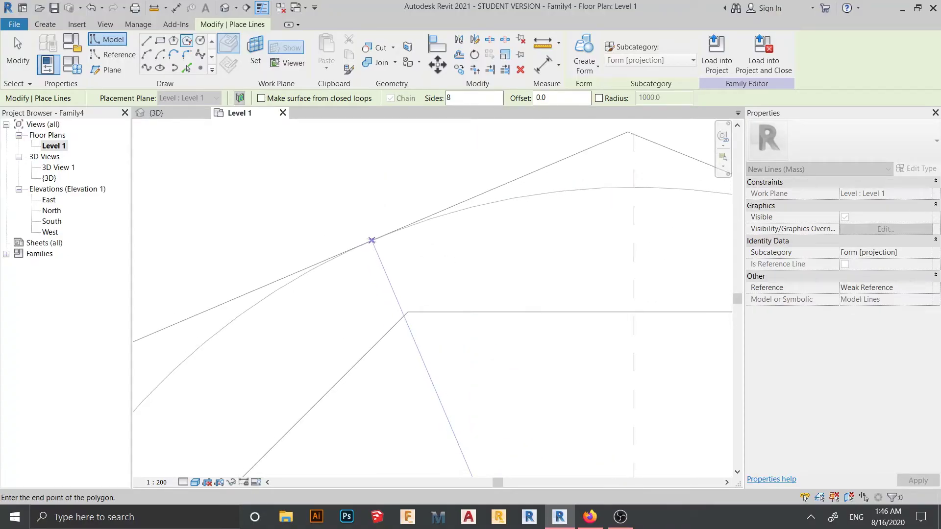
scroll(371, 230, down, 2)
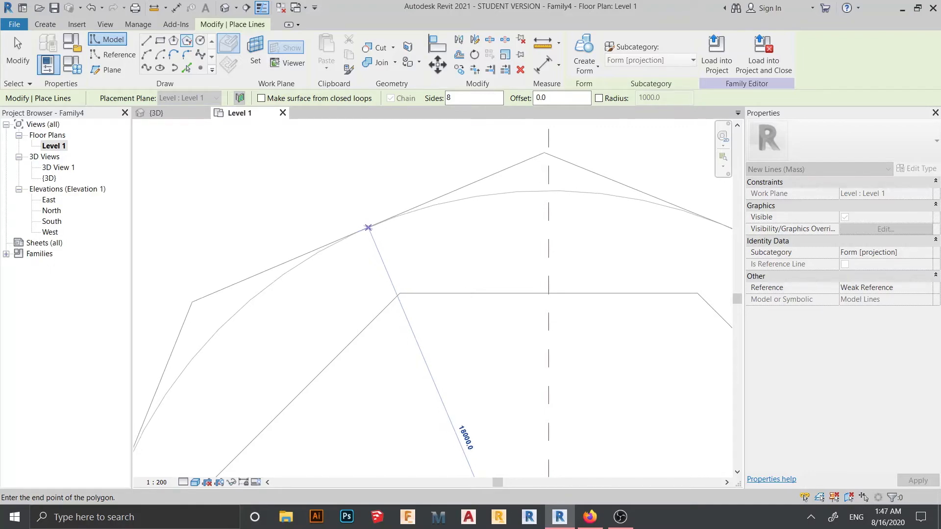
click(367, 225)
key(Escape)
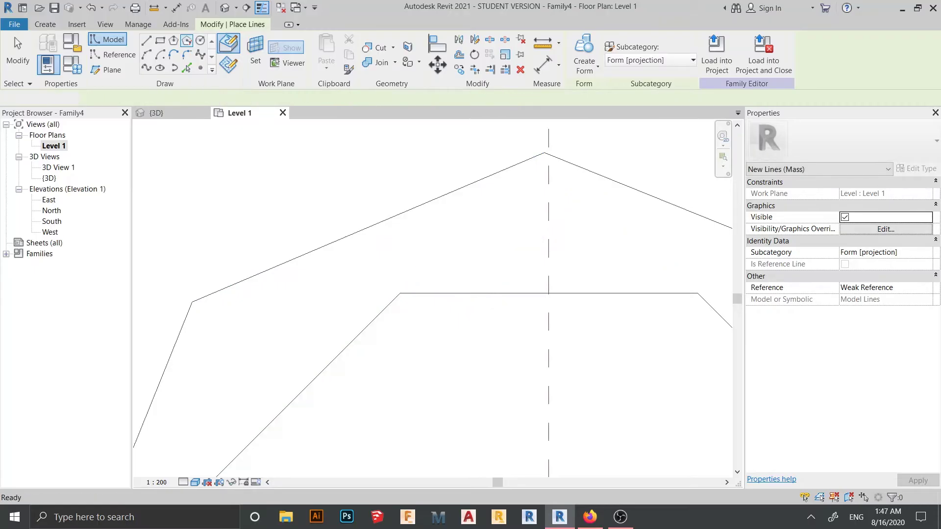
scroll(444, 294, down, 5)
middle_drag(444, 294, 392, 303)
scroll(420, 237, down, 1)
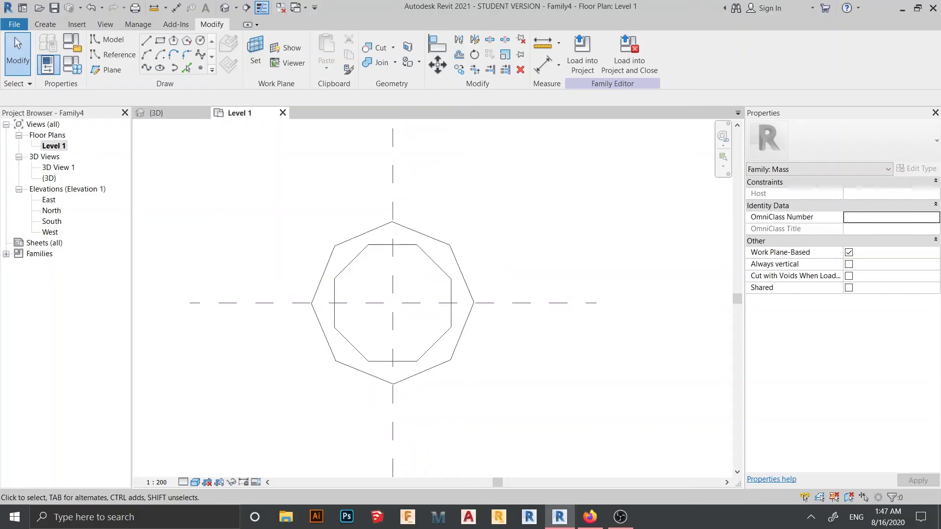
key(Tab)
In the South elevation, add a level 5000 above Level 1, matching its extents and including a plan view
double_click(52, 221)
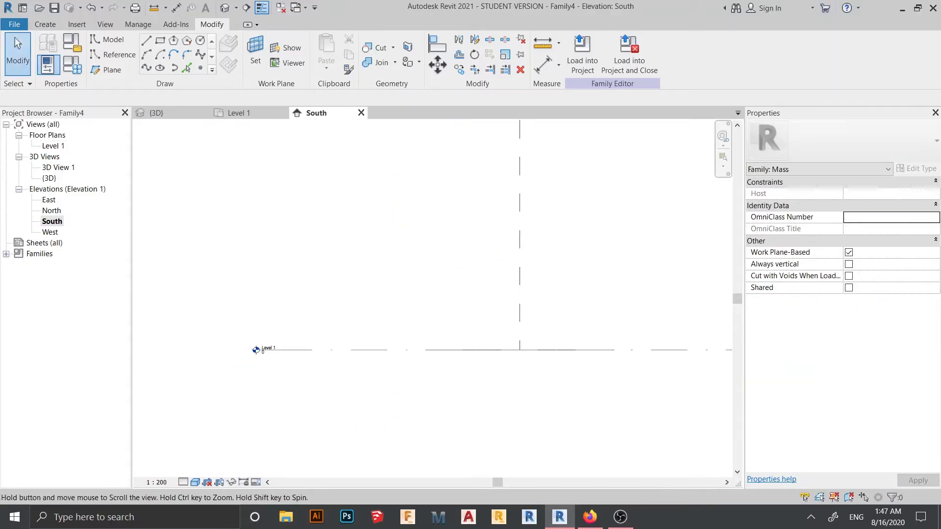
scroll(253, 356, up, 2)
middle_drag(257, 354, 234, 354)
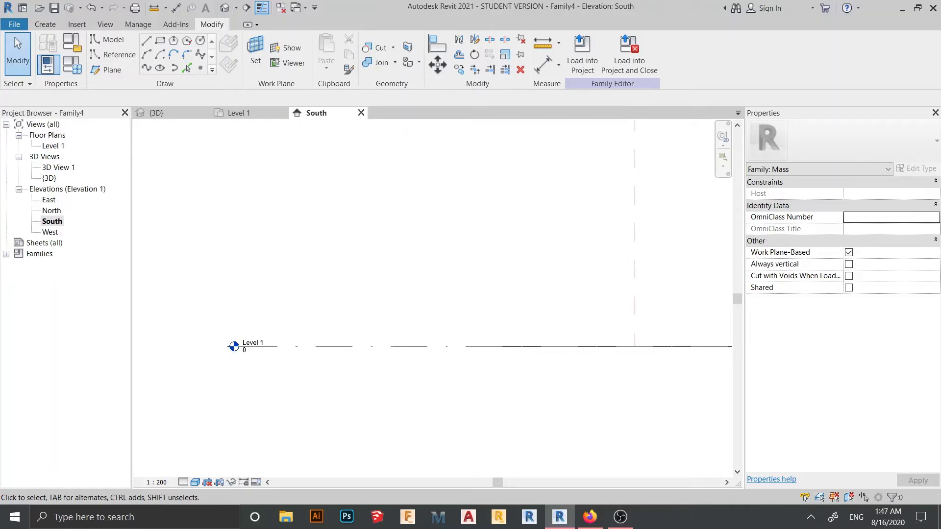
key(l)
key(l)
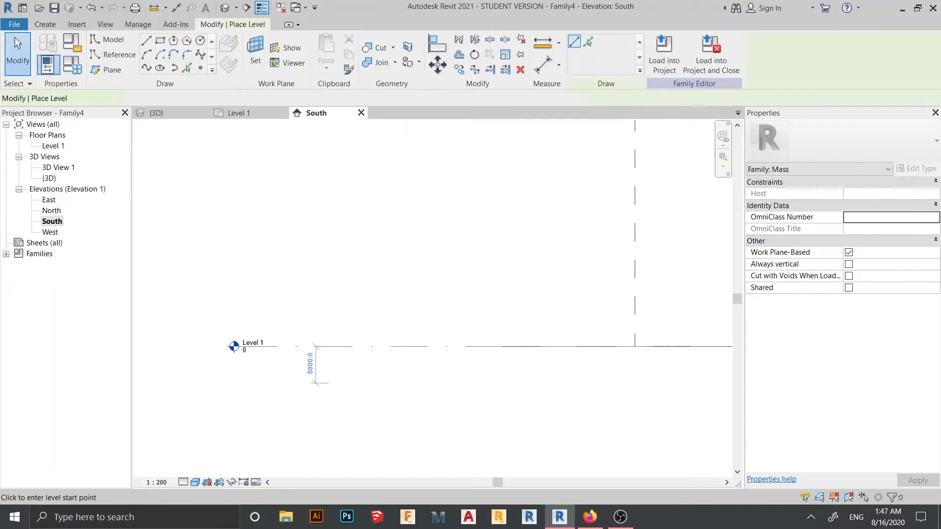
scroll(288, 339, down, 1)
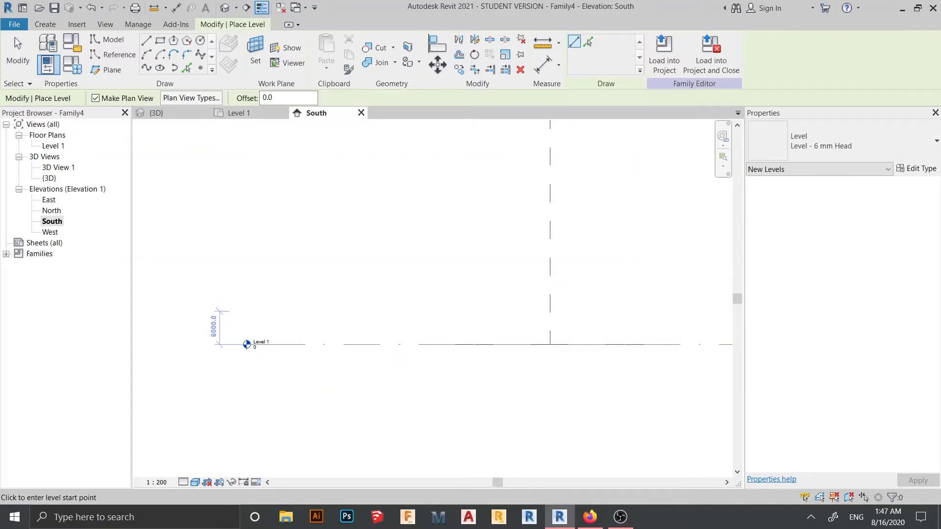
click(247, 344)
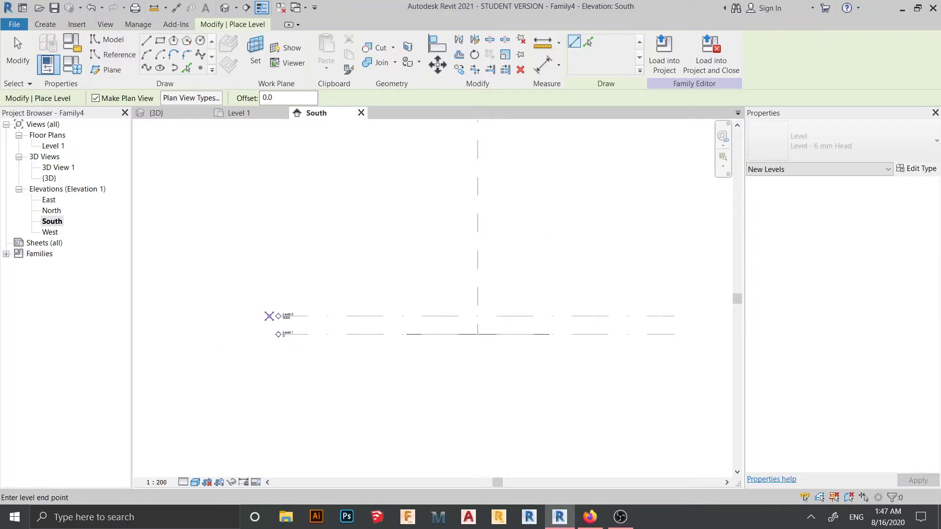
click(272, 316)
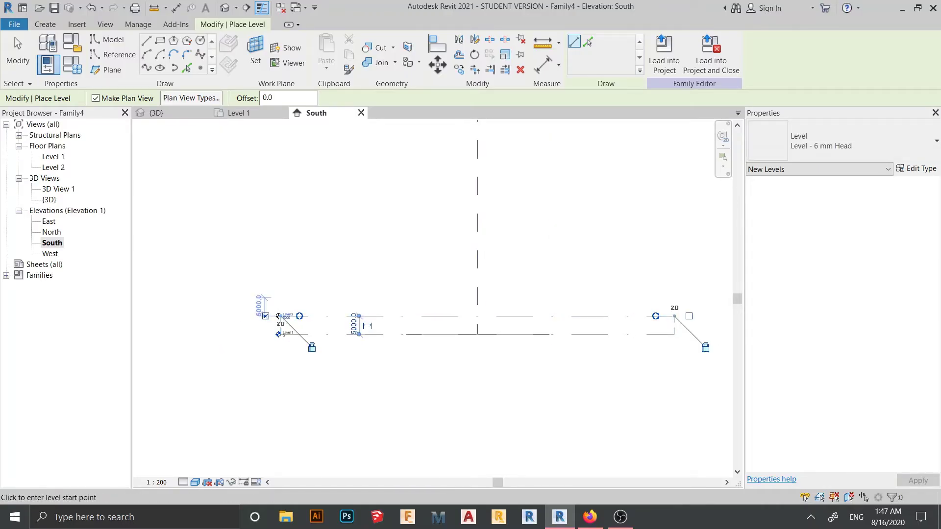
Add a third level at elevation 10000, 5000 above Level 2, and end level placement
click(278, 298)
click(239, 298)
key(Escape)
key(Escape)
scroll(294, 333, up, 5)
middle_drag(341, 291, 349, 305)
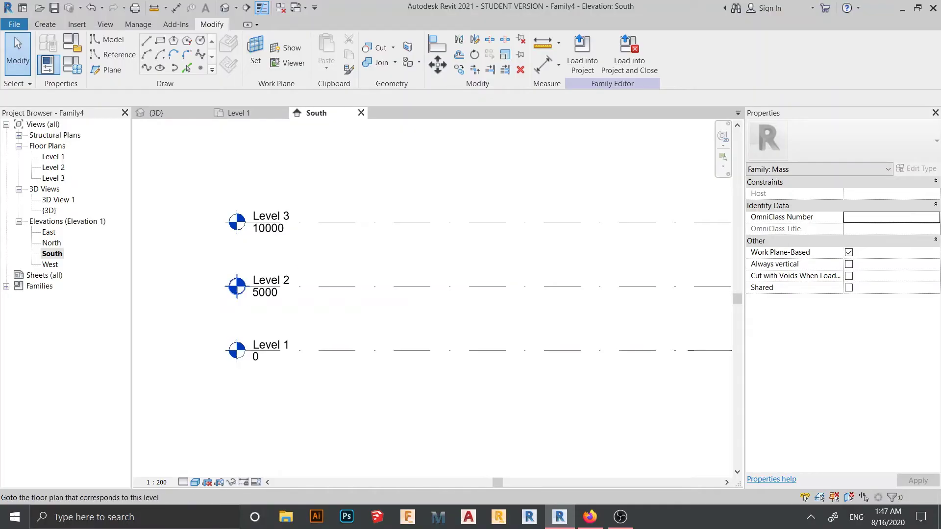
middle_drag(238, 265, 250, 322)
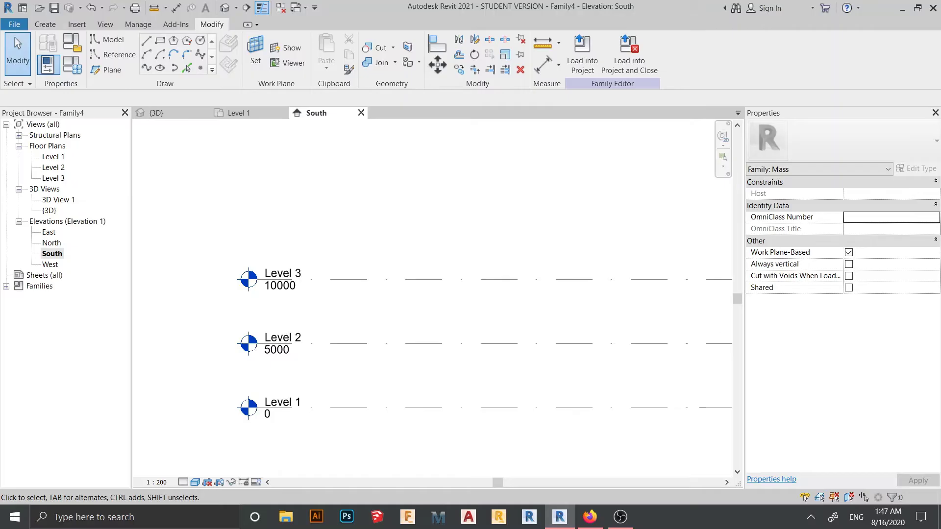
In the Level 1 plan, copy the outer octagon's line chain and paste it aligned to Level 3
click(236, 112)
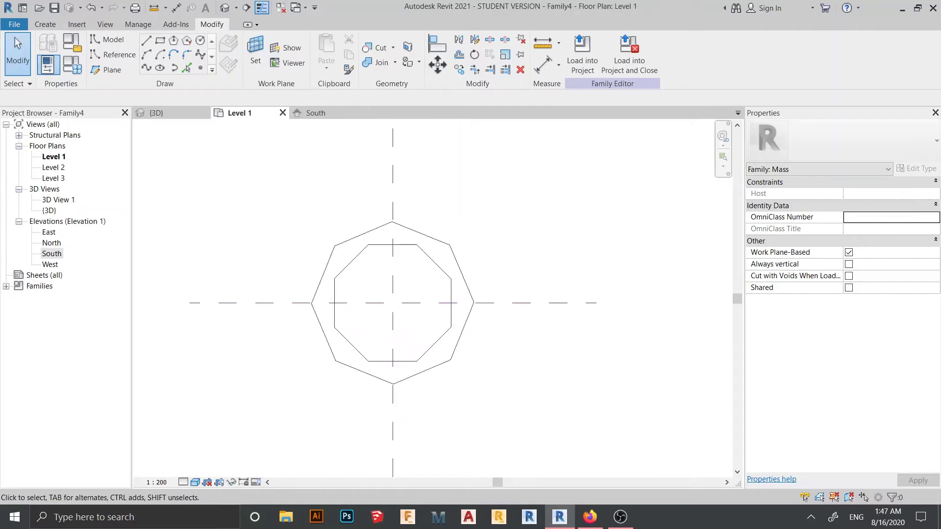
key(Tab)
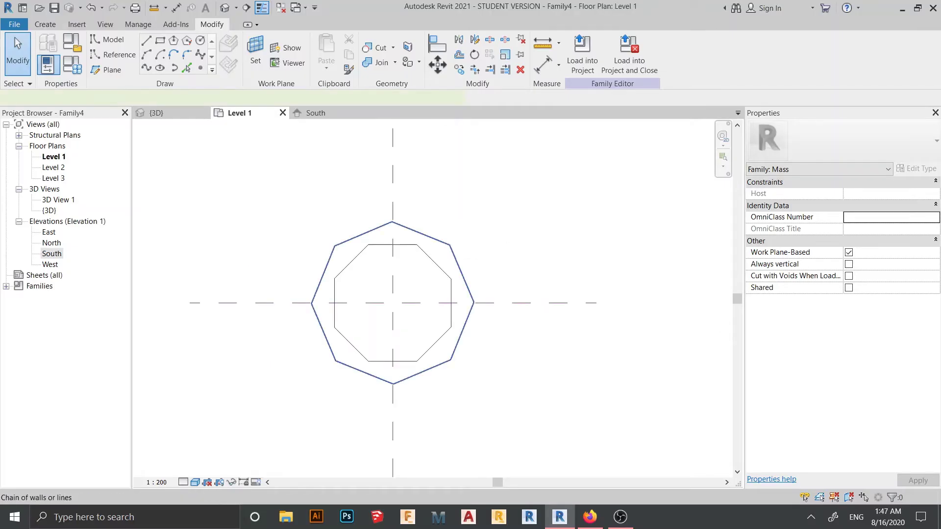
click(430, 237)
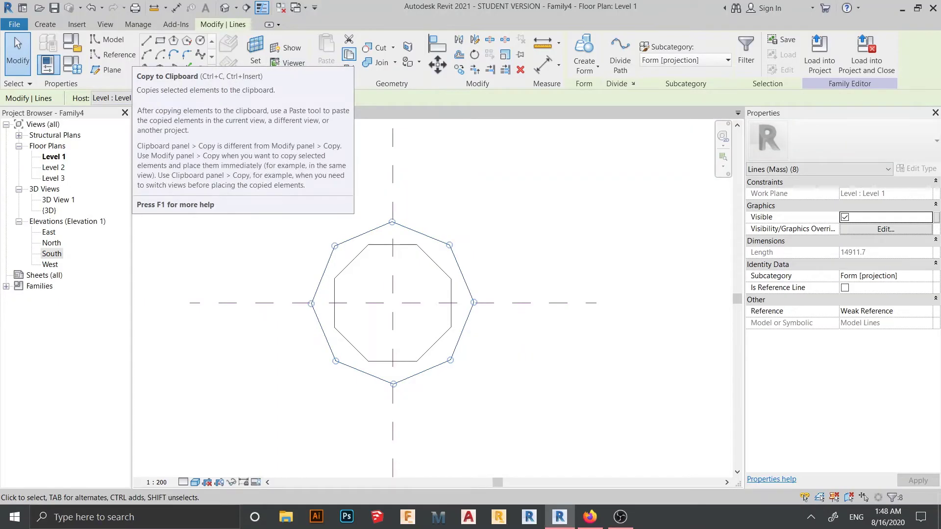
click(349, 54)
click(326, 67)
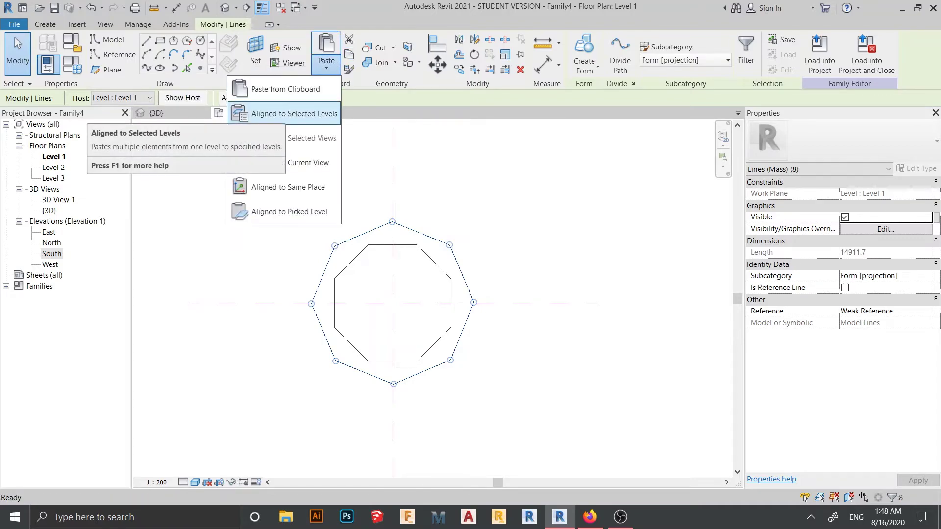
click(294, 114)
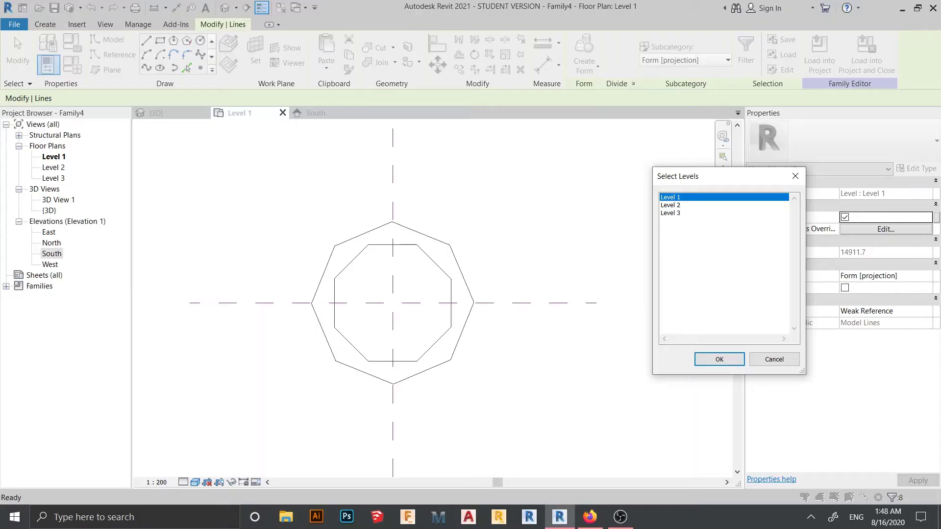
click(686, 212)
click(719, 359)
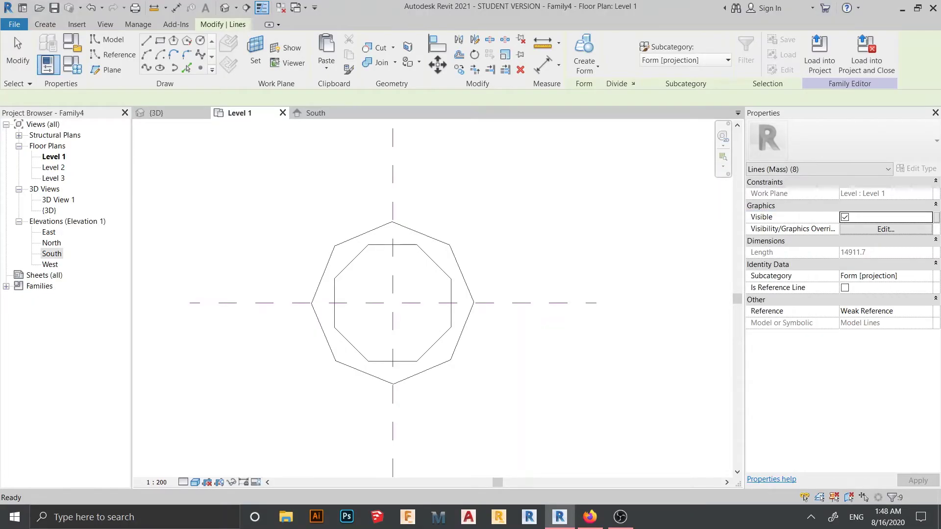
In the 3D view, delete the original outer octagon on Level 1, keeping the inner octagon and the Level 3 copy
click(162, 114)
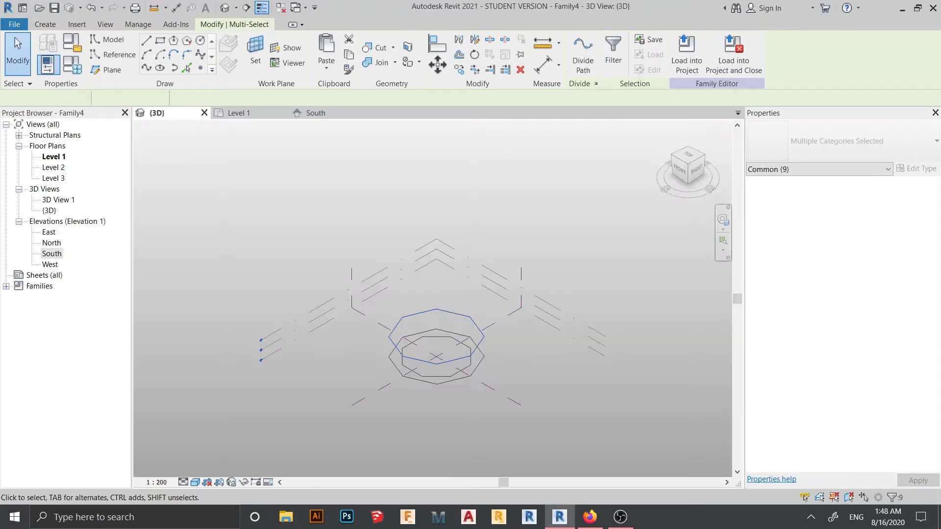
shift+middle_drag(453, 399, 425, 393)
scroll(462, 373, up, 2)
scroll(443, 379, up, 2)
key(Tab)
click(426, 384)
key(Delete)
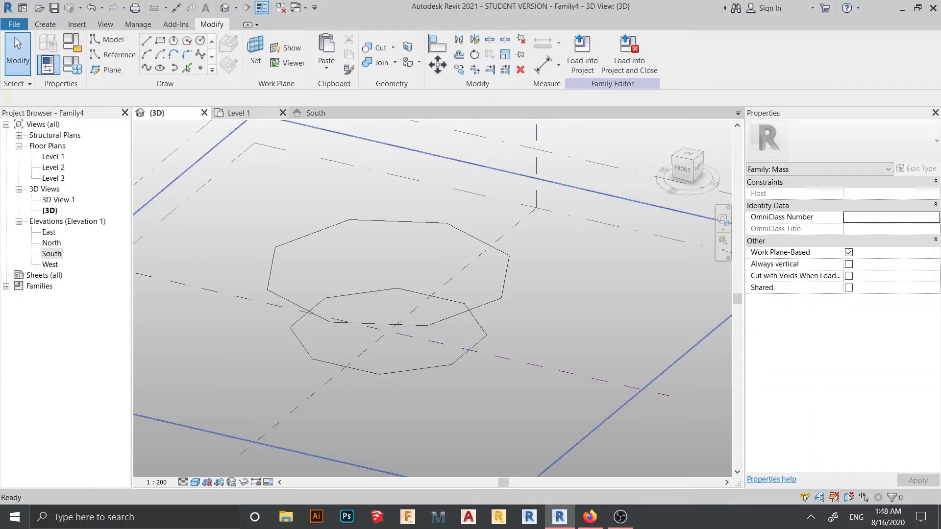
In the Level 1 plan, place reference points on all eight vertices of the inner octagon
click(244, 113)
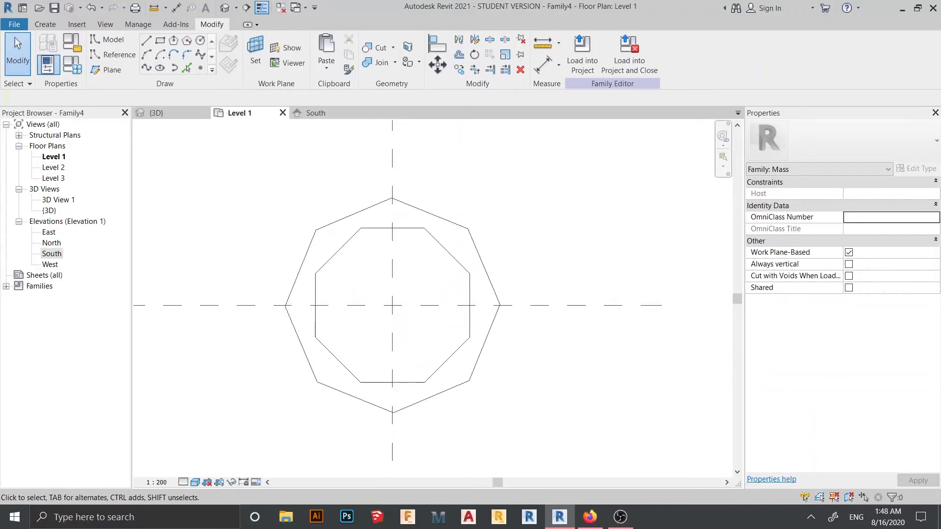
drag(240, 157, 519, 425)
key(Escape)
mouse_move(491, 343)
middle_down()
mouse_move(518, 318)
mouse_move(495, 333)
middle_up()
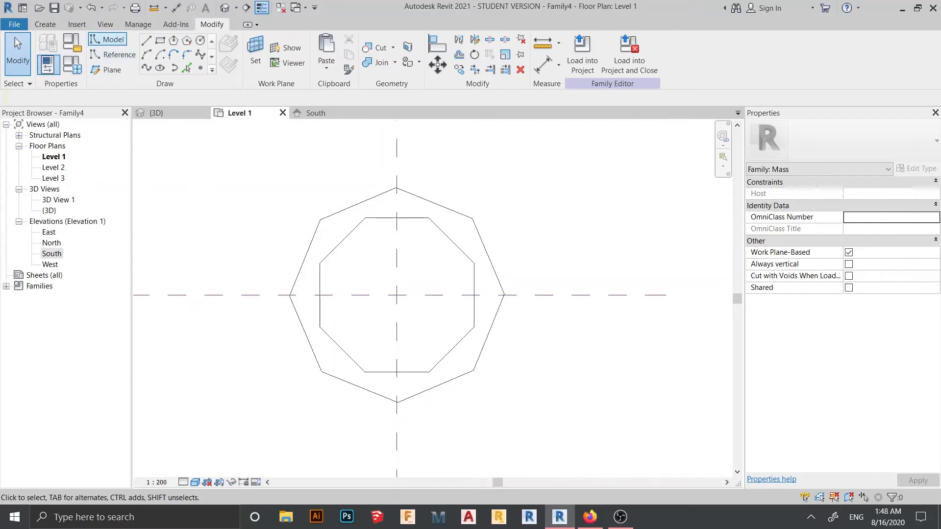
click(107, 41)
click(201, 67)
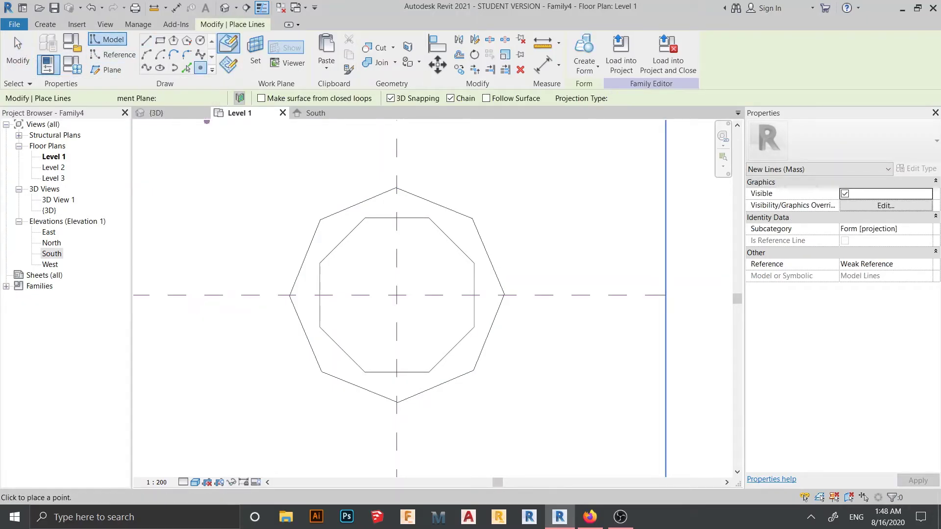
click(320, 263)
click(365, 218)
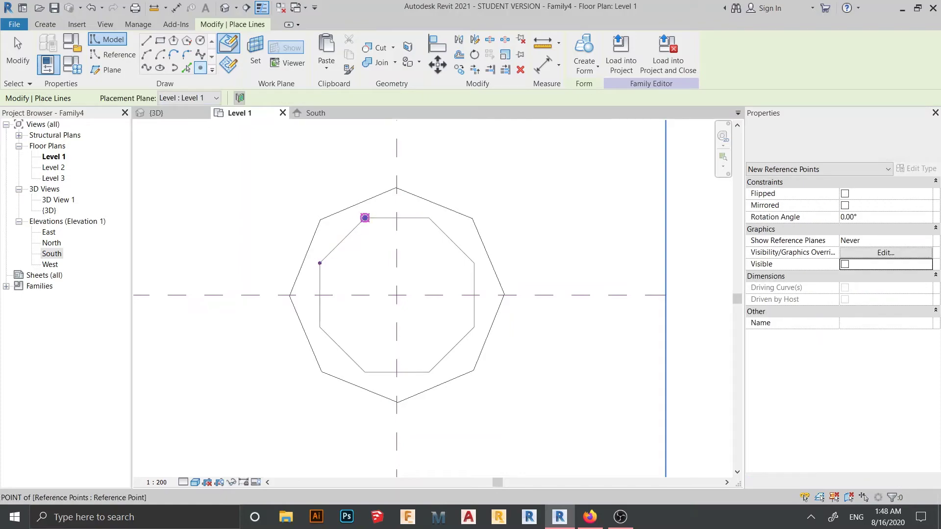
click(429, 218)
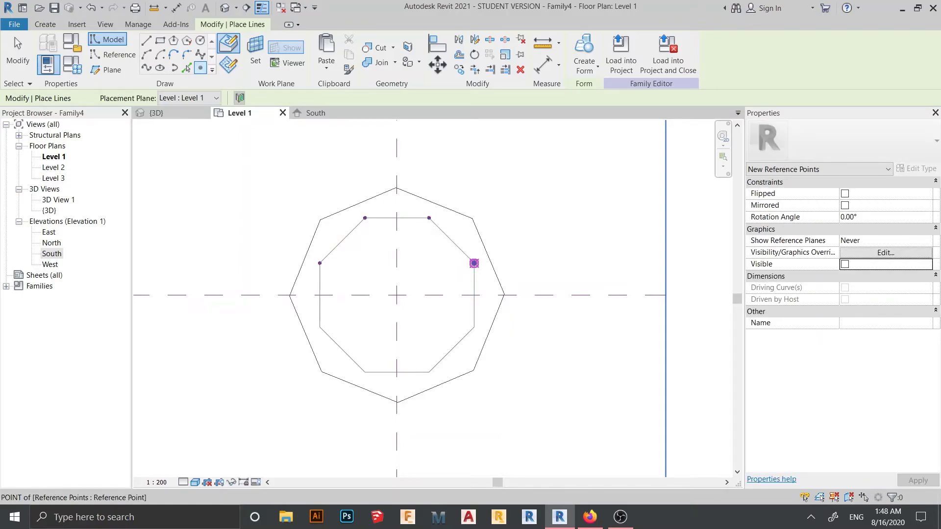
click(474, 327)
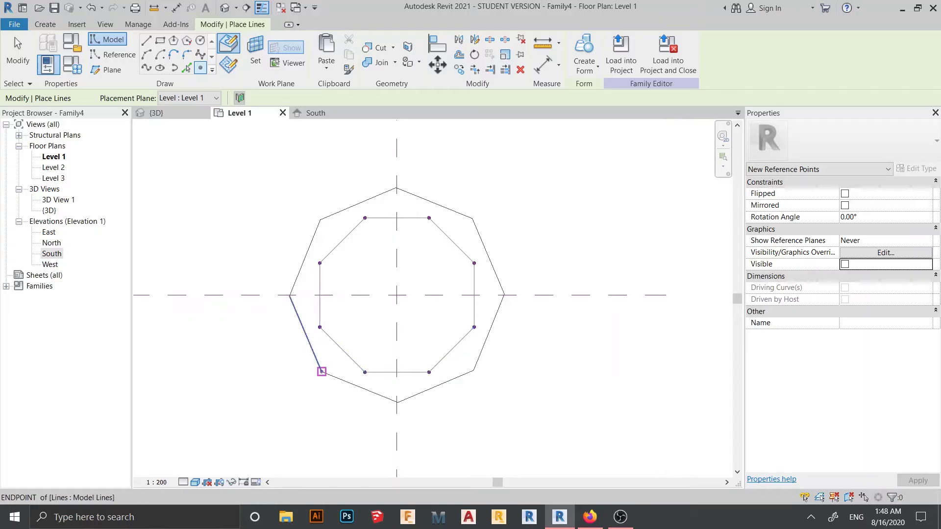
Place reference points on all eight vertices of the outer octagon and end point placement
click(322, 372)
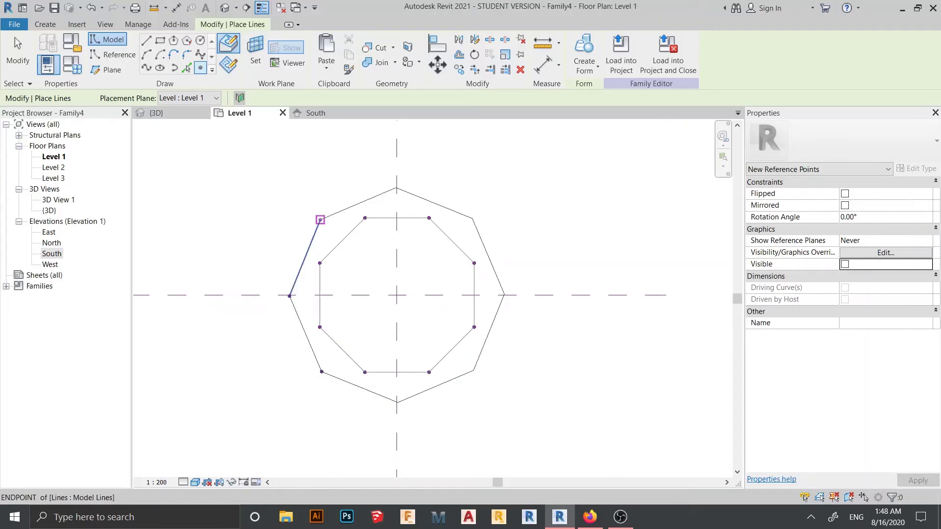
click(320, 220)
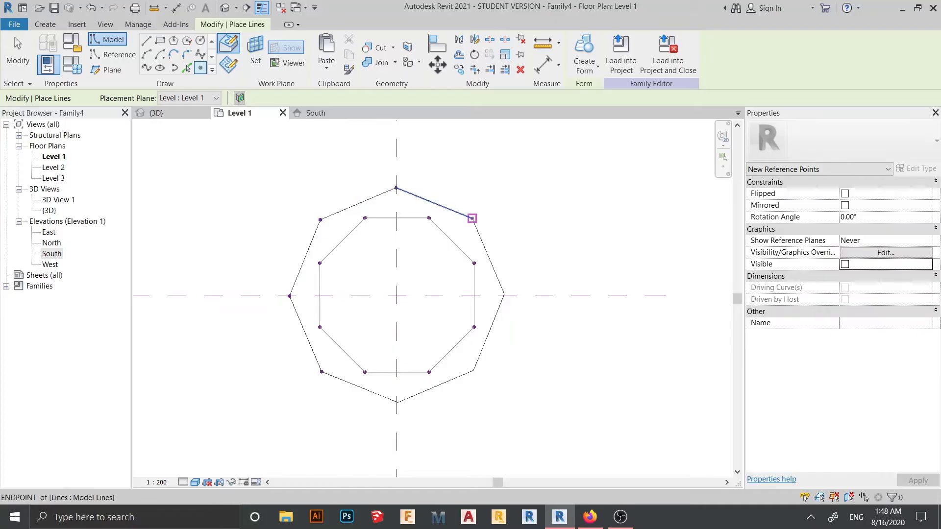
click(472, 218)
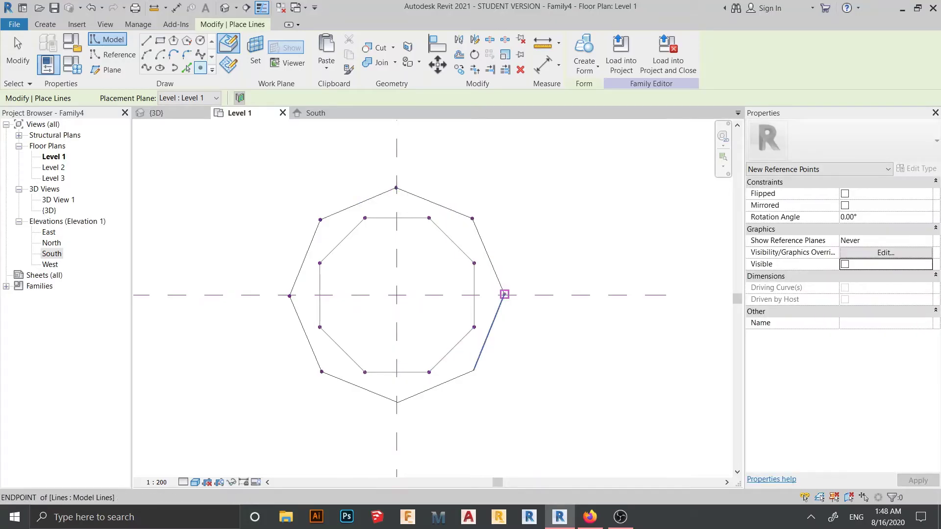
click(504, 294)
click(397, 402)
key(Escape)
key(Escape)
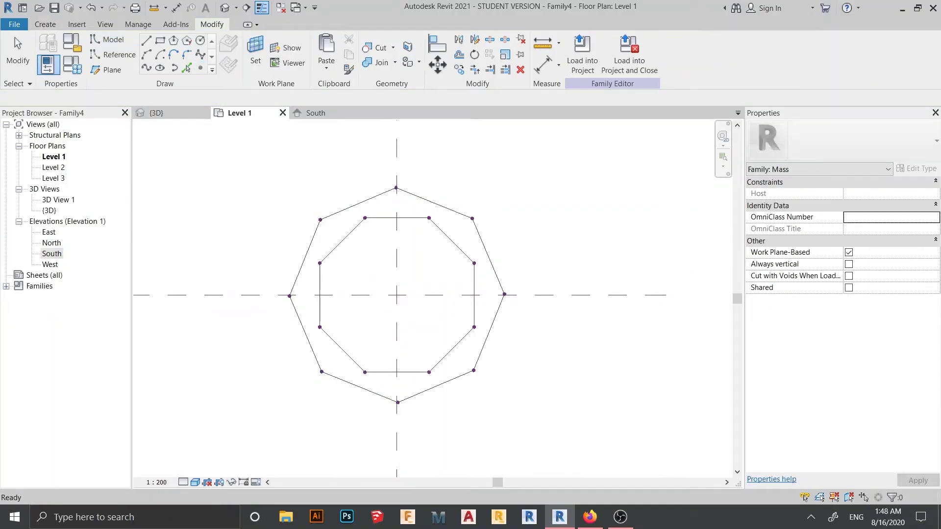
In the 3D view, draw a reference spline arch between two adjacent lower octagon points through the upper octagon point between them
click(156, 113)
shift+middle_drag(392, 304, 445, 287)
shift+middle_drag(445, 363, 492, 378)
scroll(483, 366, up, 2)
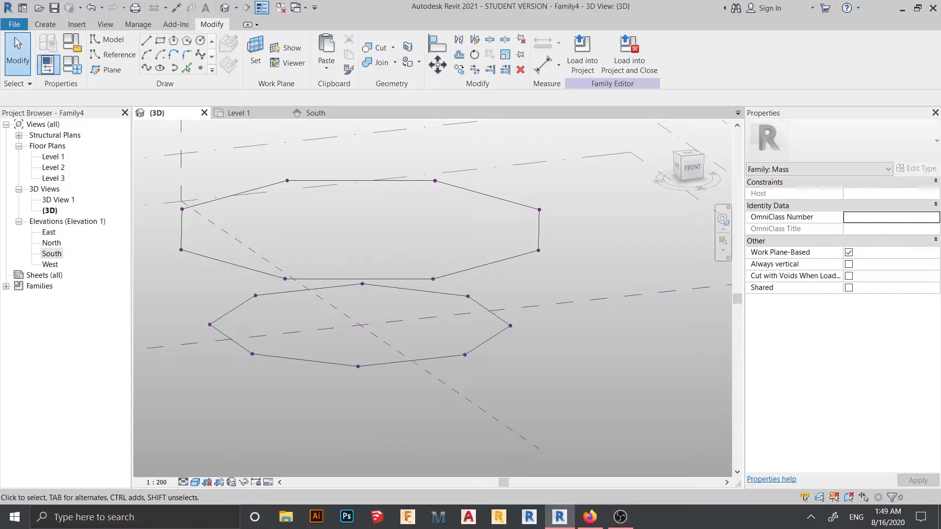
shift+middle_drag(456, 314, 434, 320)
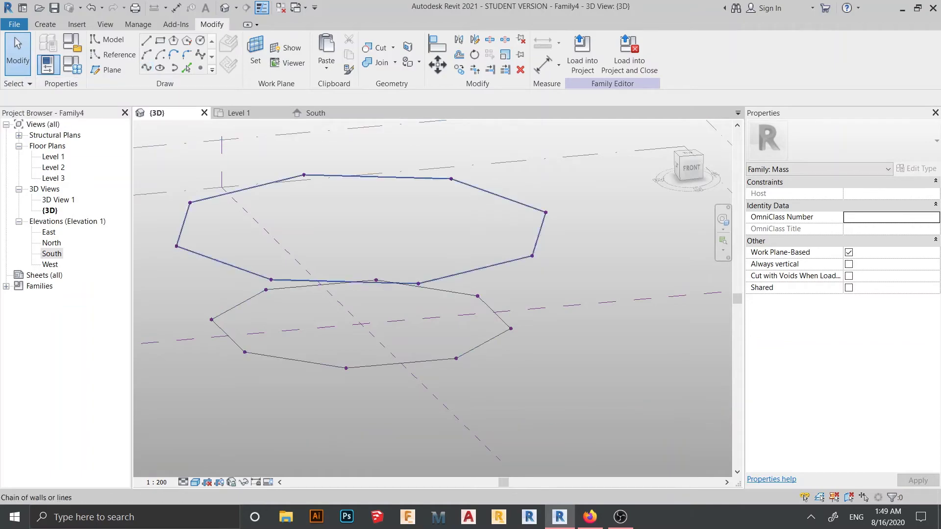
shift+middle_drag(457, 359, 500, 379)
scroll(501, 367, up, 1)
scroll(502, 385, down, 1)
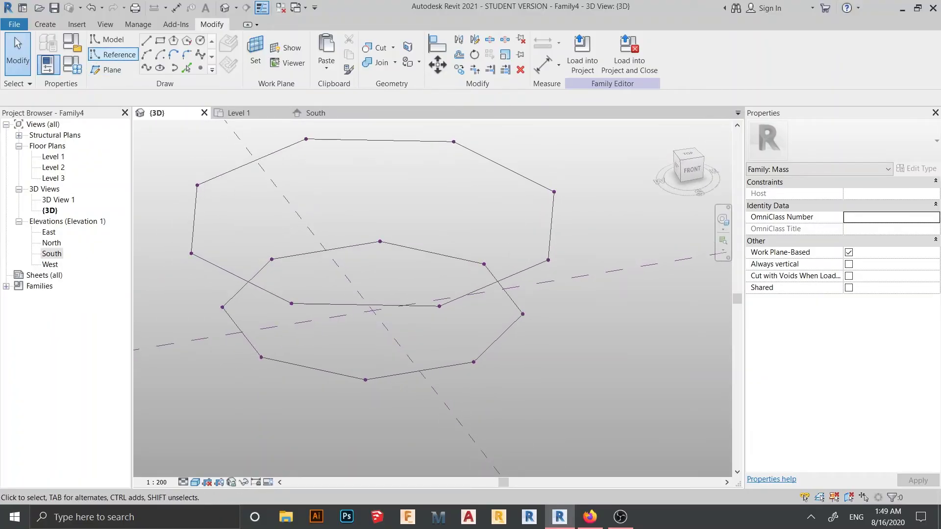
click(114, 55)
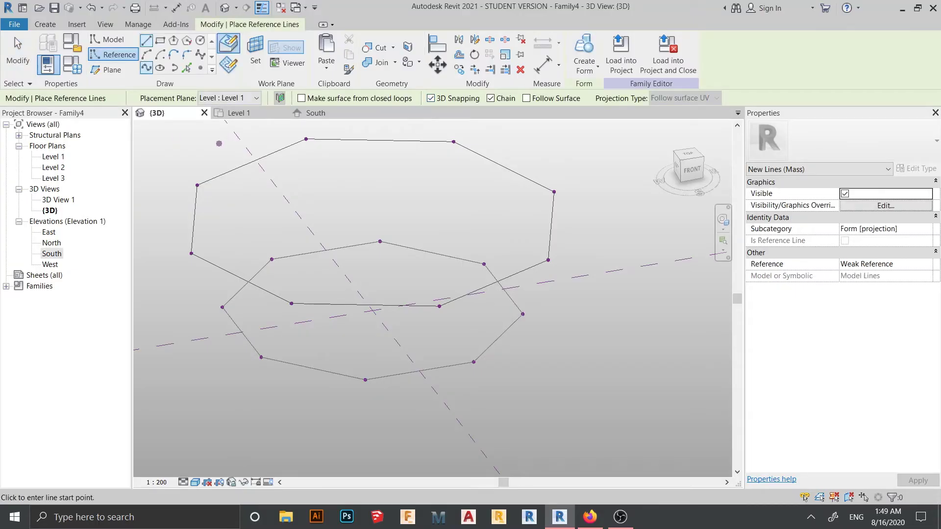
click(147, 67)
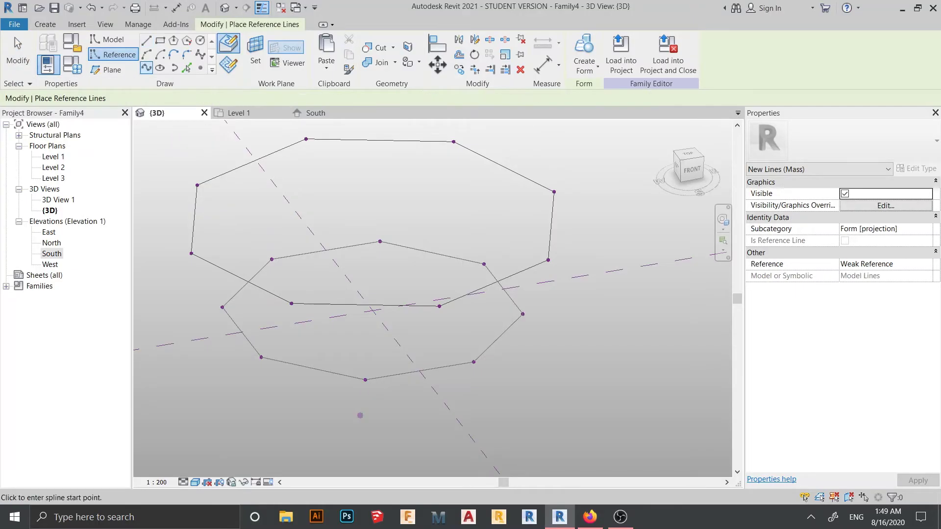
shift+middle_drag(390, 423, 354, 421)
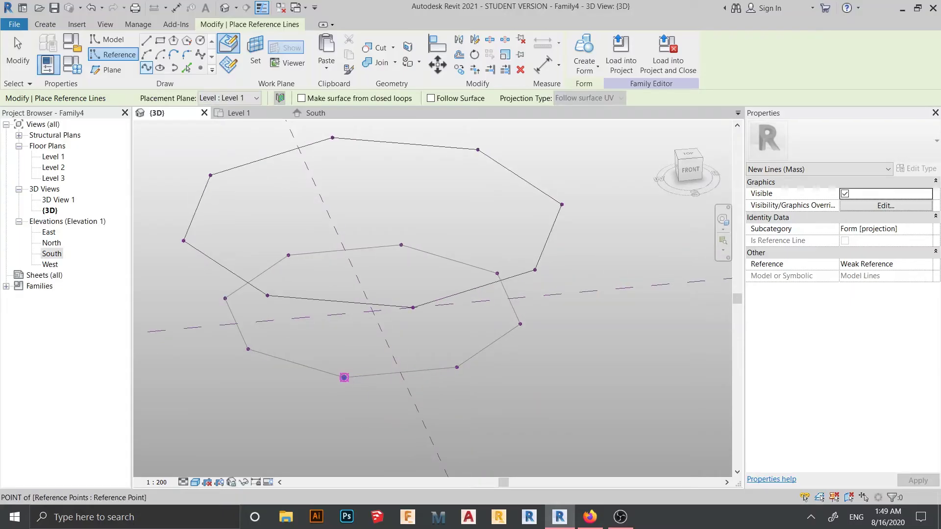
click(413, 308)
click(457, 367)
key(Escape)
Draw the second and third reference spline arches around the ring, each peaking at the next upper octagon point
mouse_move(507, 384)
shift+middle_down()
mouse_move(382, 406)
mouse_move(372, 378)
shift+middle_up()
click(447, 301)
click(478, 359)
key(Escape)
shift+middle_drag(531, 387, 377, 396)
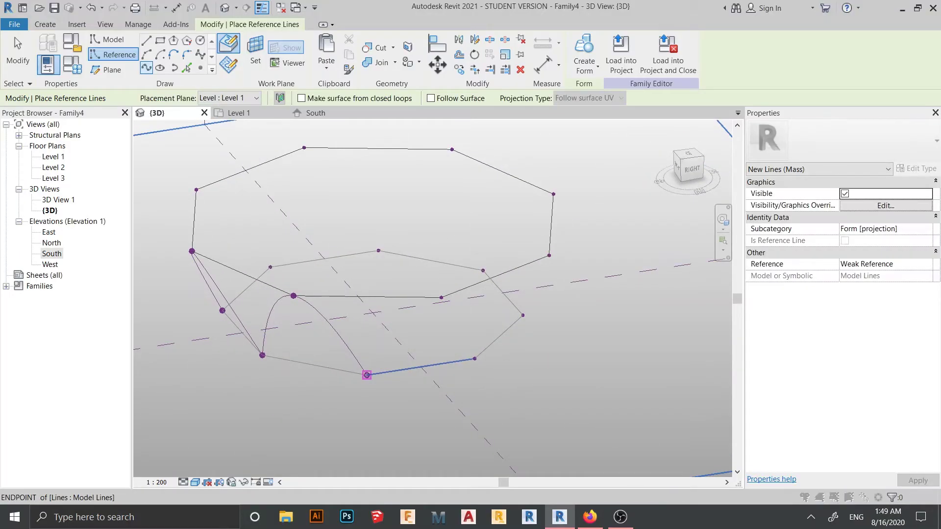
click(366, 376)
key(Return)
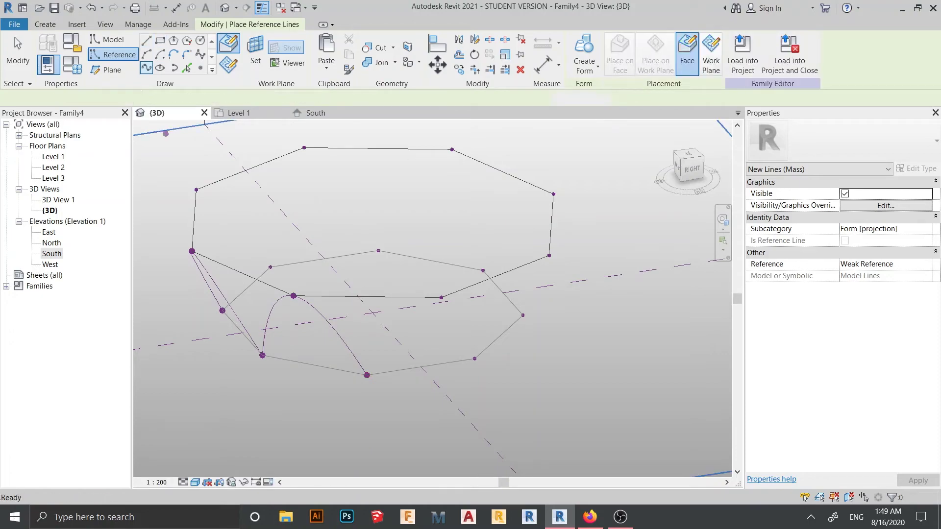
click(366, 375)
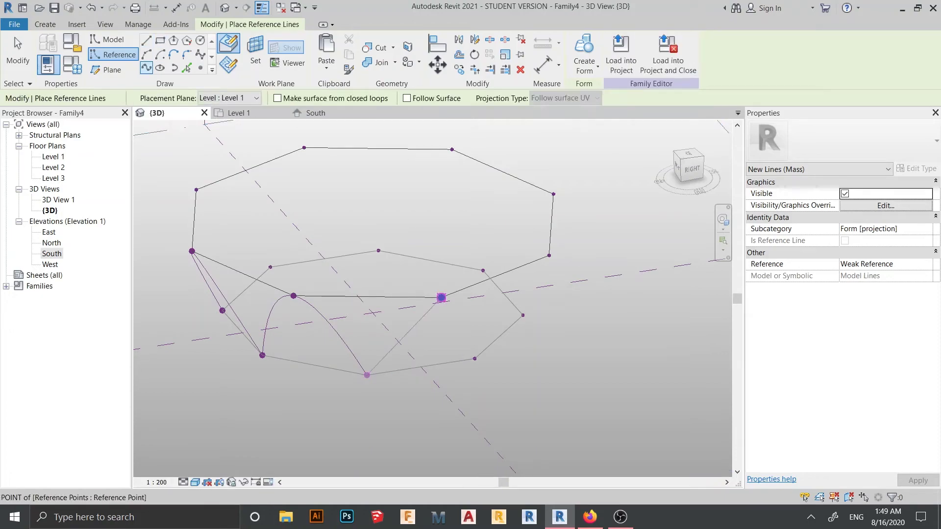
click(441, 298)
click(475, 358)
key(Escape)
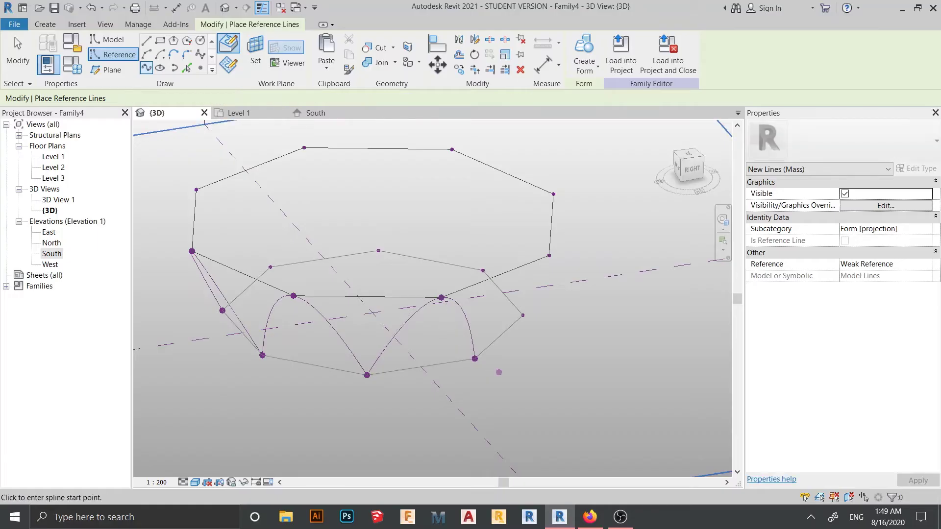
Add the fourth and fifth reference spline arches, continuing from the last arch's end through the next upper octagon points
shift+middle_drag(498, 372, 382, 401)
scroll(436, 387, down, 2)
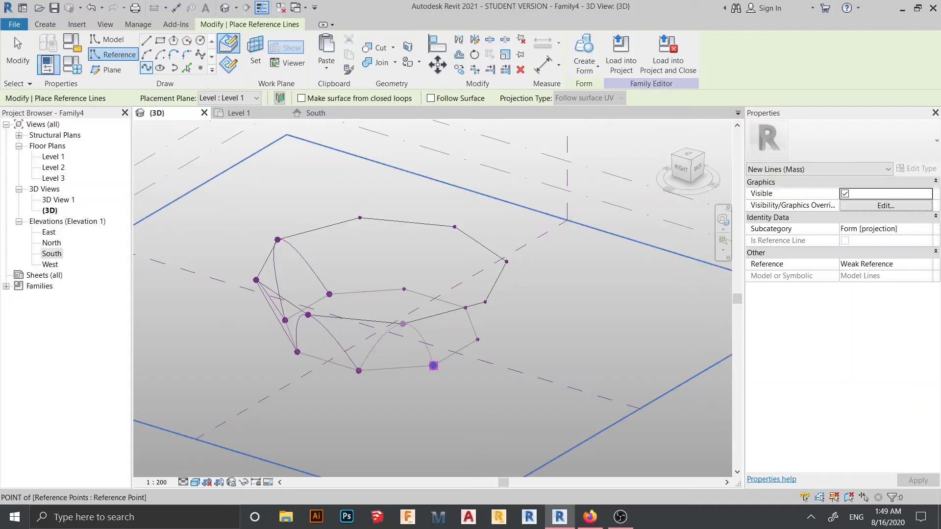
shift+middle_drag(448, 378, 370, 371)
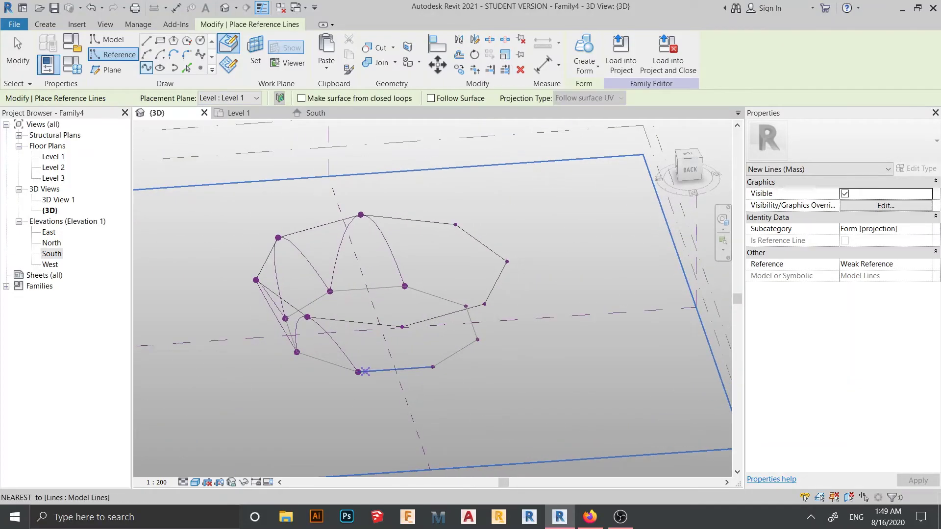
click(358, 372)
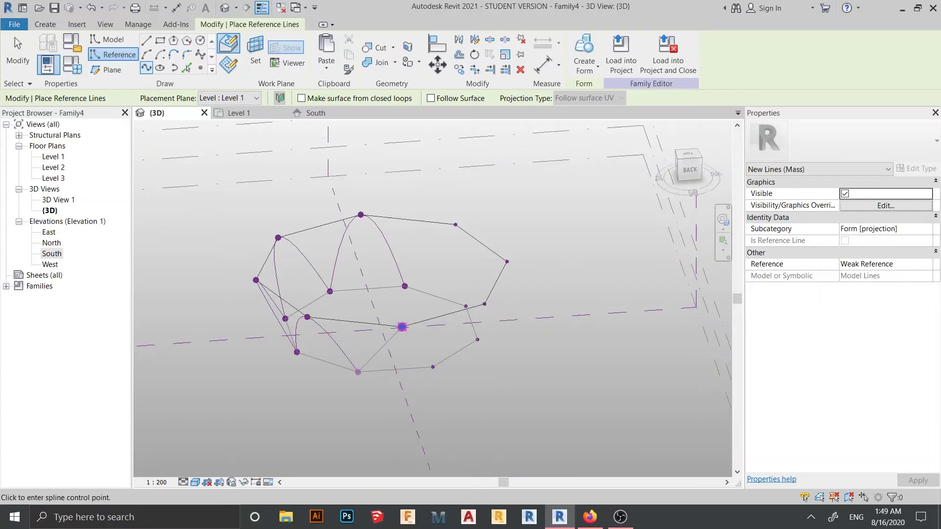
click(402, 327)
click(433, 367)
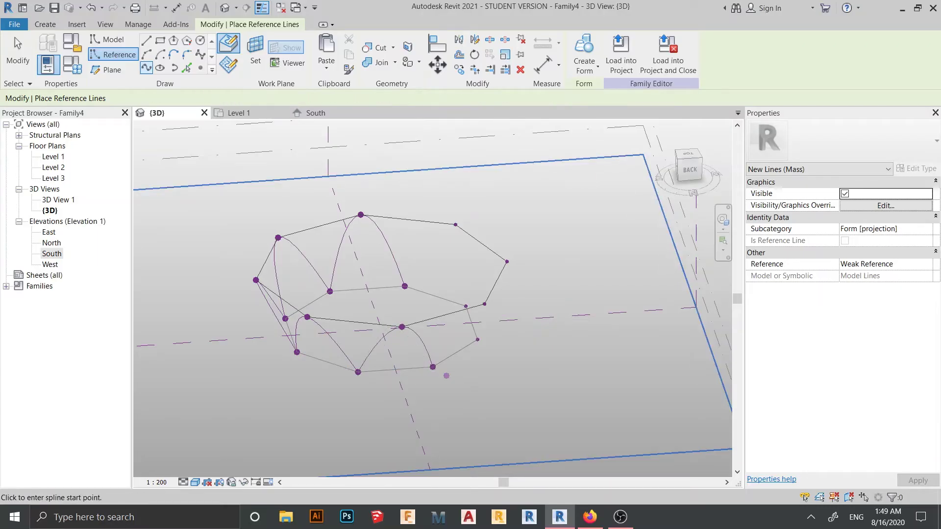
Draw the sixth reference spline arch from the fifth arch's end through the next upper point to the adjacent lower point
shift+middle_drag(432, 367, 387, 378)
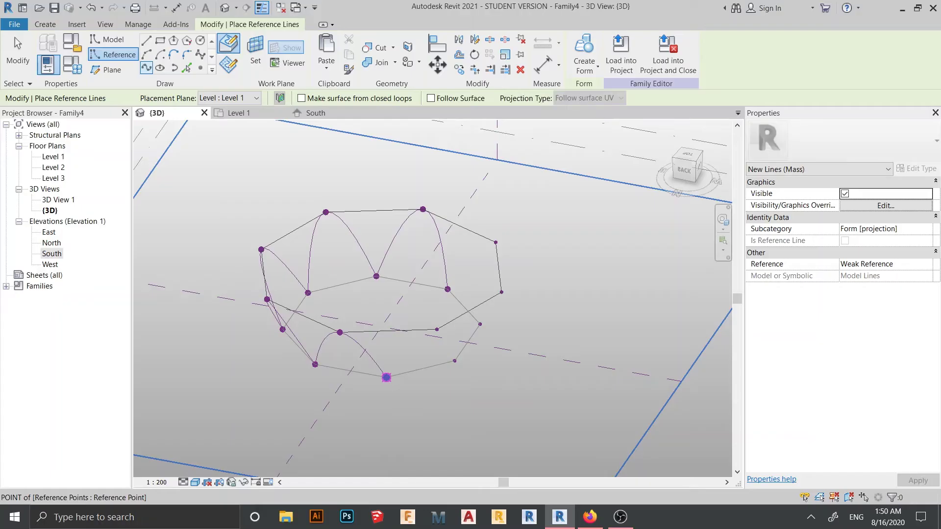
click(436, 330)
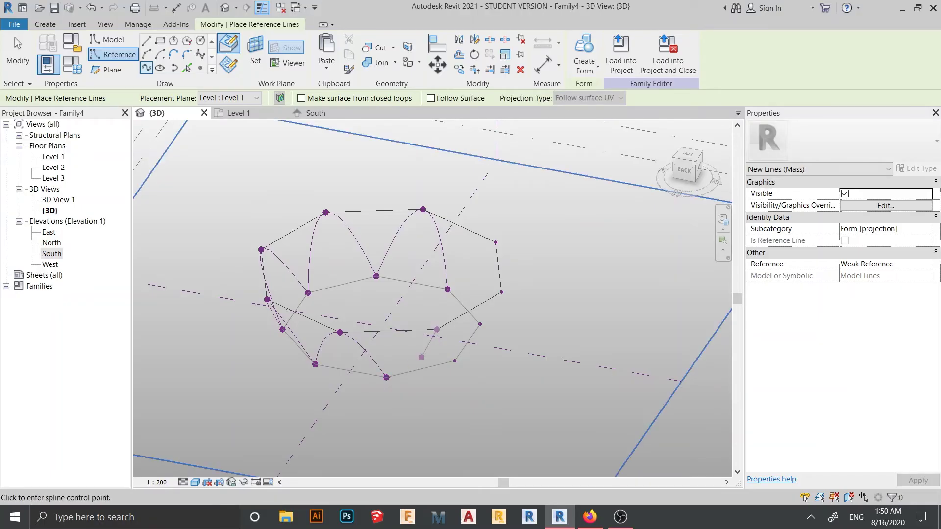
key(Escape)
click(387, 377)
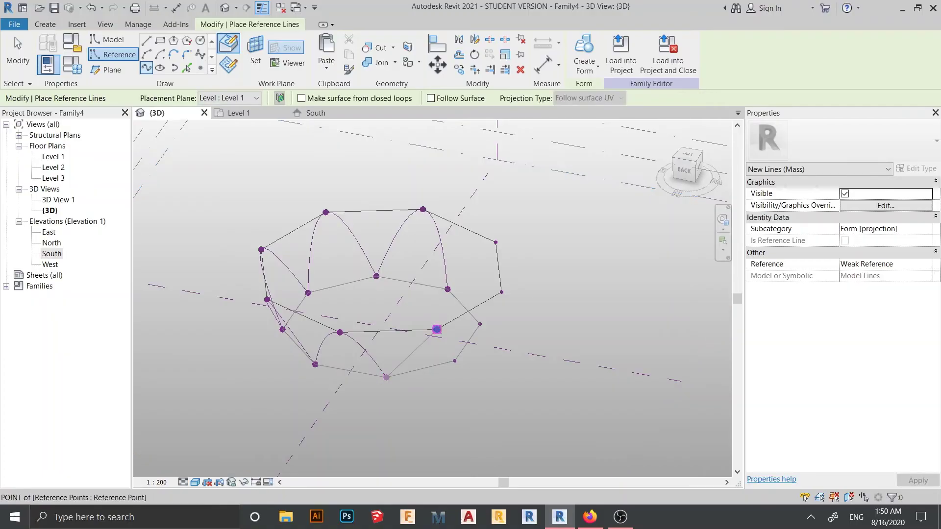
click(436, 330)
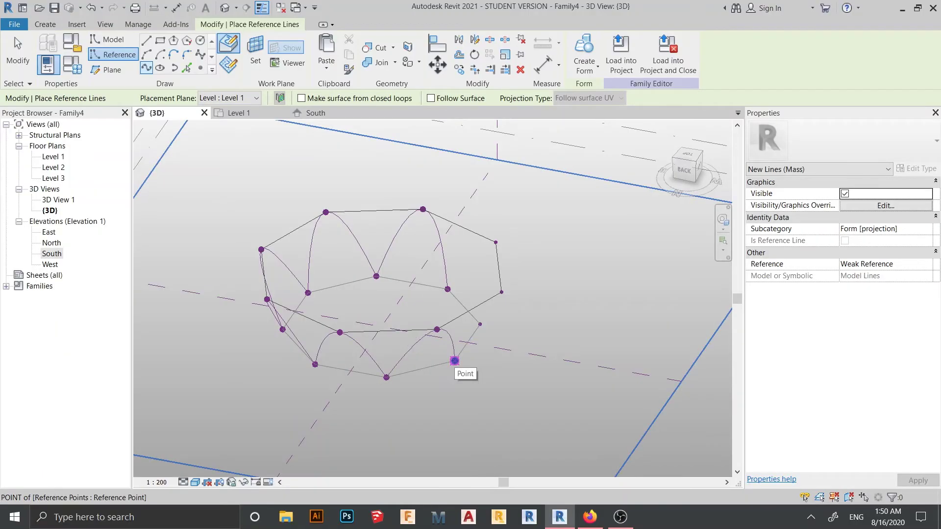
click(455, 361)
key(Escape)
Draw the seventh reference spline arch between the next pair of lower points through their upper point, and end spline placement
shift+middle_drag(488, 382, 369, 399)
click(378, 376)
key(Escape)
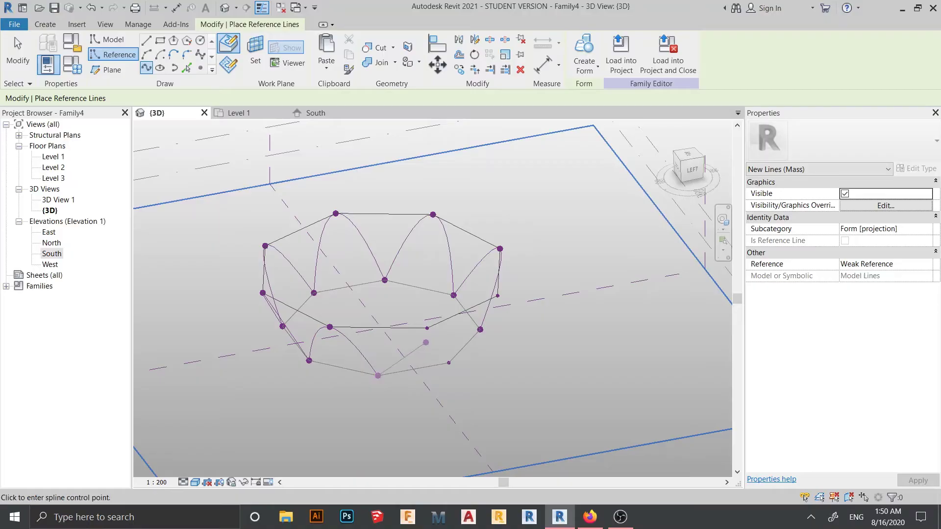
click(427, 328)
click(448, 362)
key(Escape)
key(Escape)
Close the ring with an eighth reference spline arch through the last unused upper octagon point
shift+middle_drag(468, 393, 364, 380)
scroll(364, 380, up, 2)
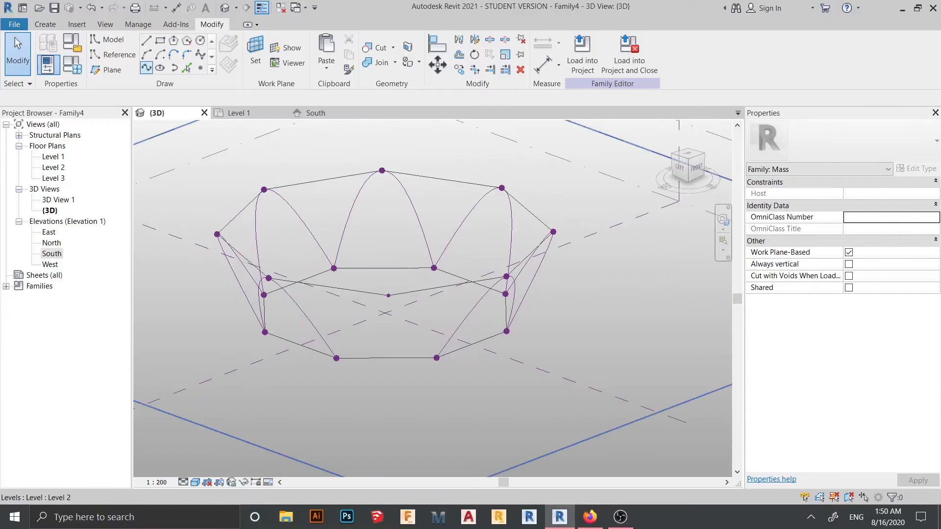
click(112, 54)
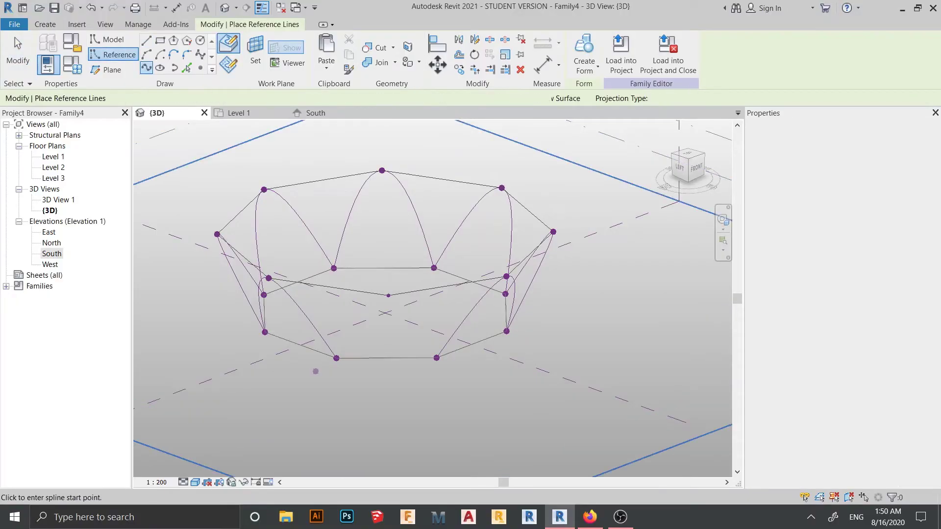
click(336, 359)
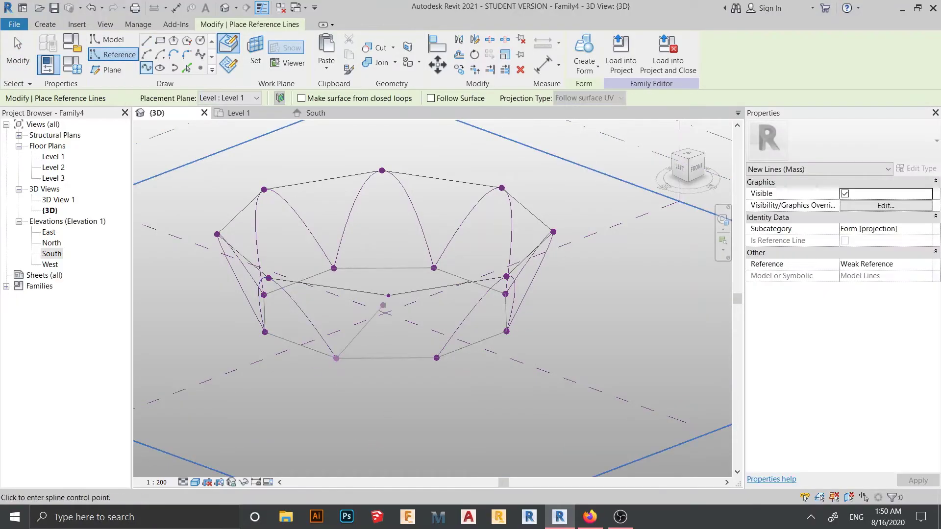
click(389, 296)
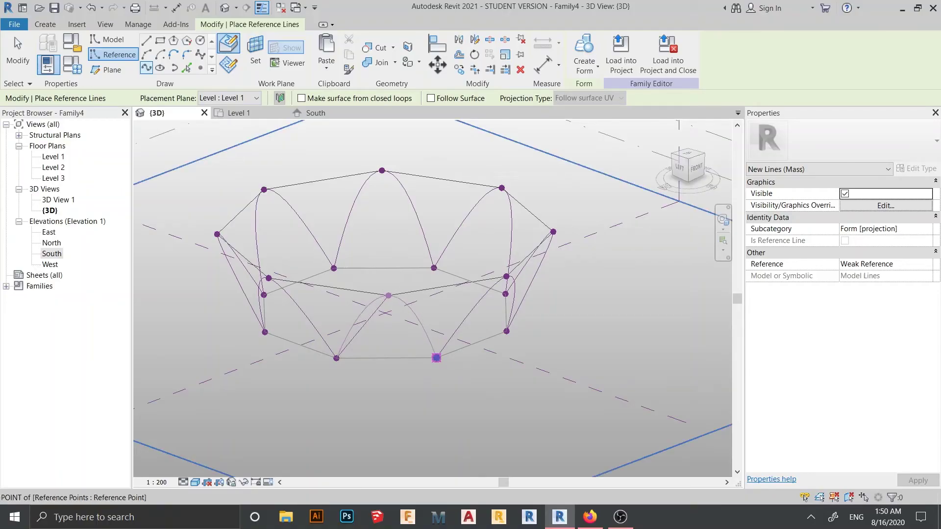
click(437, 358)
key(Escape)
key(Escape)
Examine the completed ring of arches in 3D and in the Level 1 plan
scroll(436, 383, down, 3)
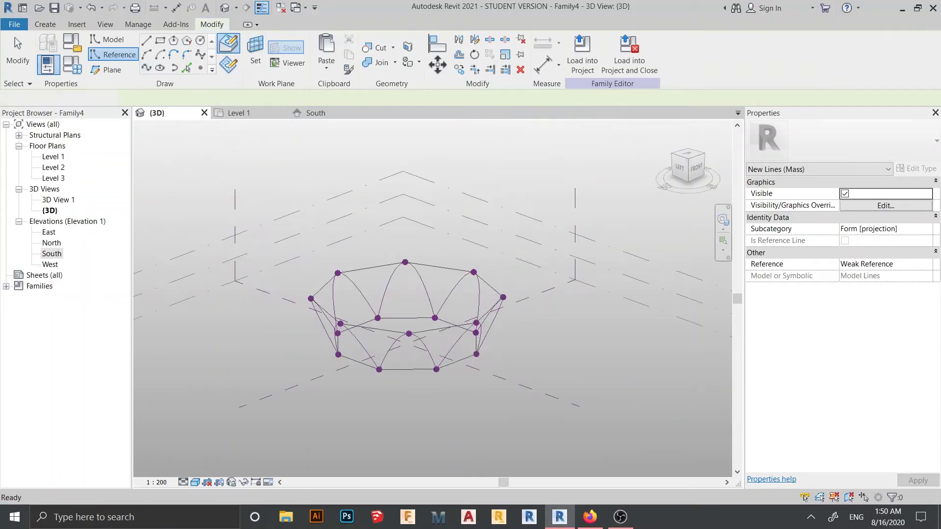
shift+middle_drag(436, 384, 483, 404)
mouse_move(451, 286)
shift+middle_down()
mouse_move(444, 308)
mouse_move(395, 316)
mouse_move(420, 335)
mouse_move(468, 312)
mouse_move(437, 313)
mouse_move(465, 298)
shift+middle_up()
middle_drag(440, 373, 378, 351)
scroll(406, 345, up, 3)
click(248, 113)
scroll(314, 235, down, 1)
mouse_move(314, 235)
middle_down()
mouse_move(293, 203)
mouse_move(284, 206)
middle_up()
scroll(265, 236, up, 2)
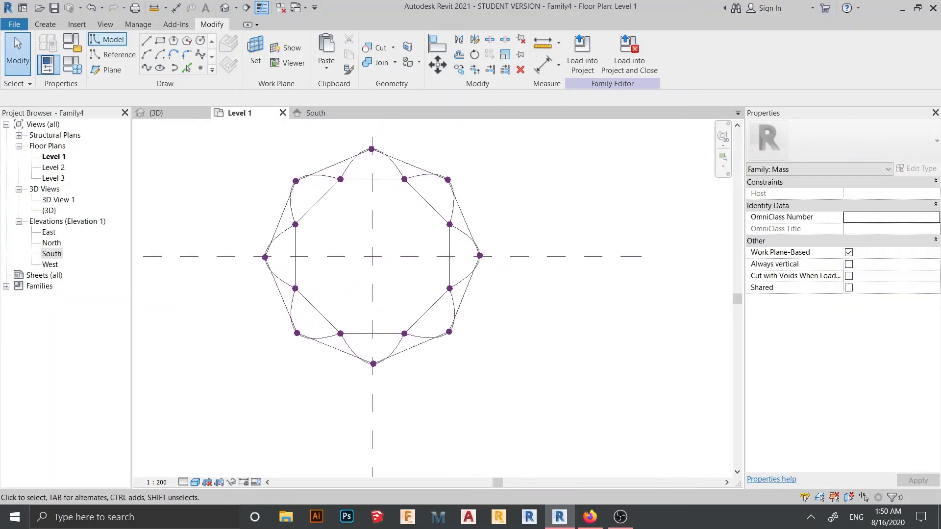
Place a reference point on Level 1 at the intersection of the two centre reference planes and end point placement
click(108, 39)
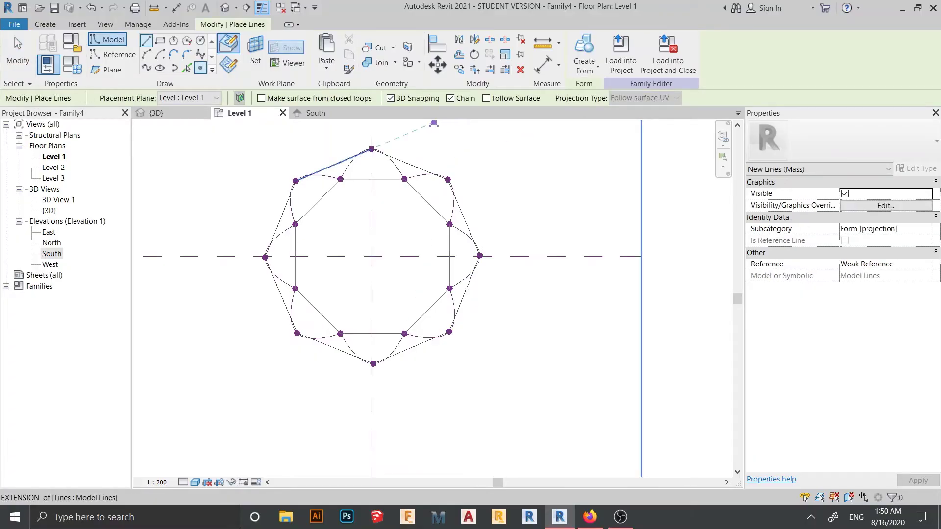
click(200, 68)
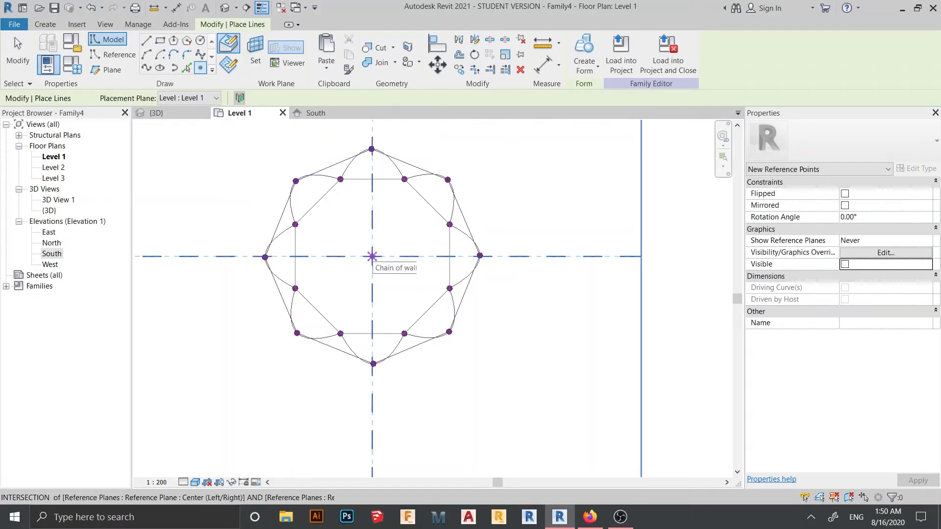
click(372, 256)
key(Escape)
key(Escape)
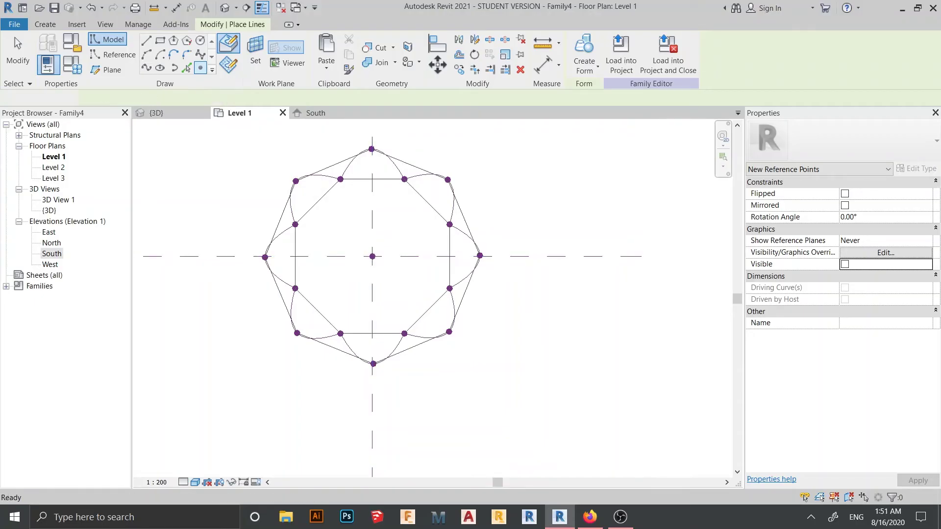
In the 3D view, draw reference lines joining two adjacent lower octagon vertex points to the centre point
click(156, 113)
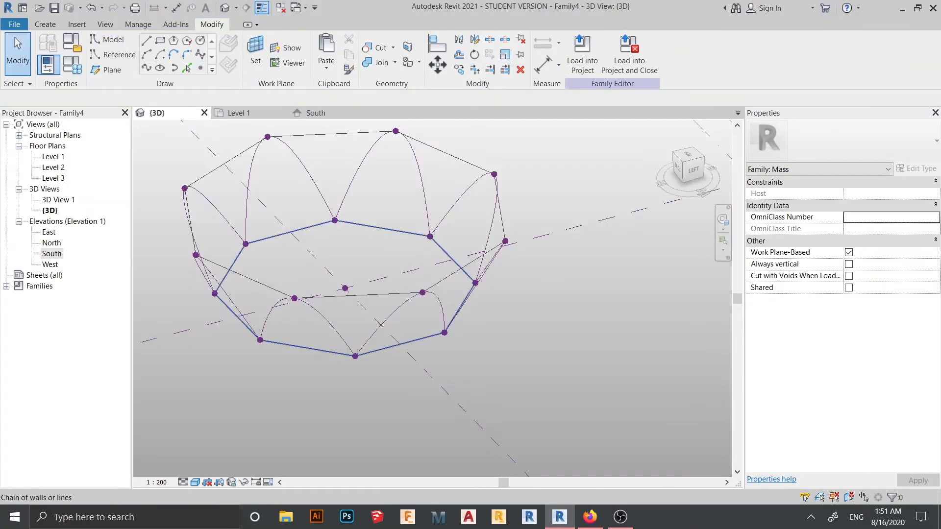
shift+middle_drag(338, 314, 265, 366)
mouse_move(398, 321)
shift+middle_down()
mouse_move(378, 319)
mouse_move(412, 328)
shift+middle_up()
scroll(378, 319, up, 2)
shift+middle_drag(412, 328, 405, 326)
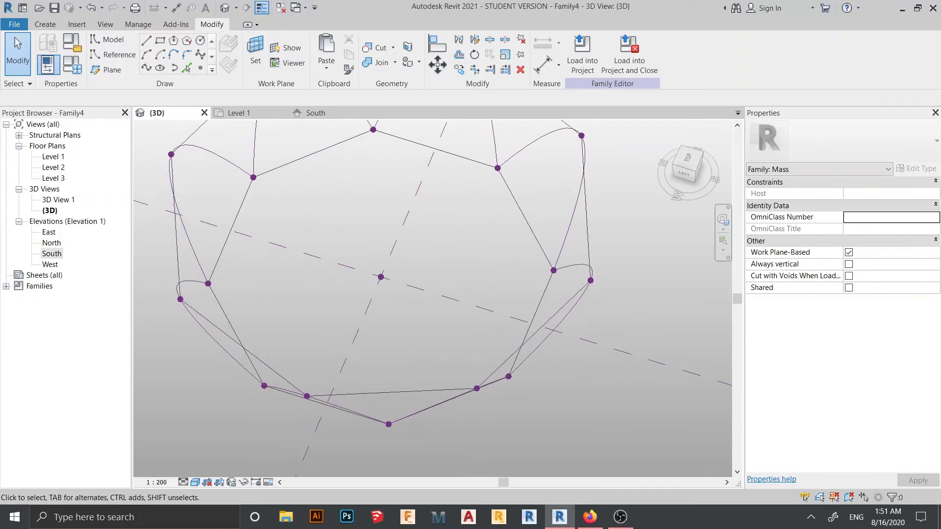
middle_drag(381, 277, 404, 346)
click(113, 54)
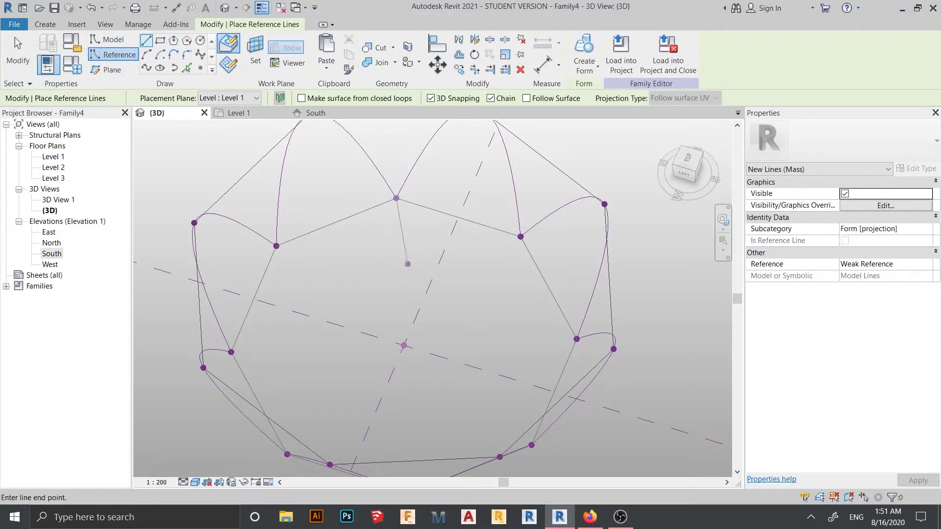
click(404, 346)
key(Escape)
key(Escape)
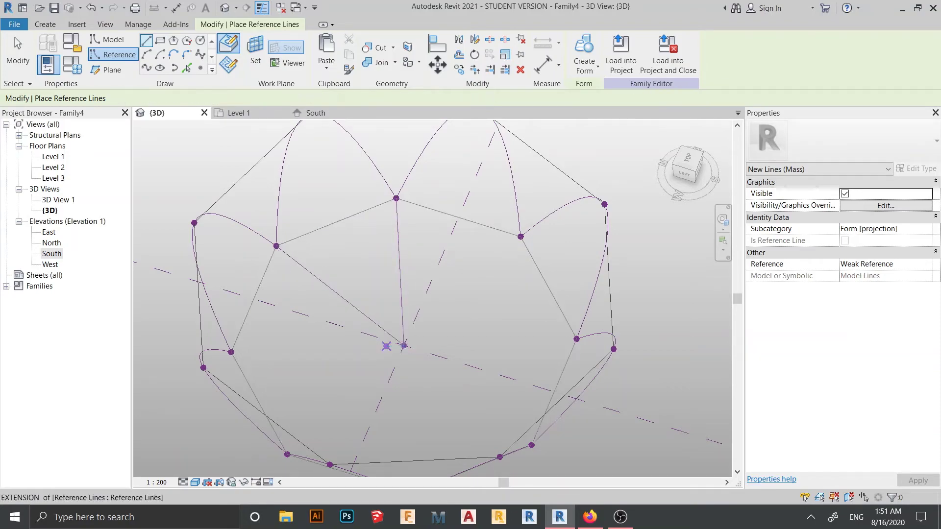
Join the next four lower octagon vertex points around the ring to the centre point with reference lines
click(231, 352)
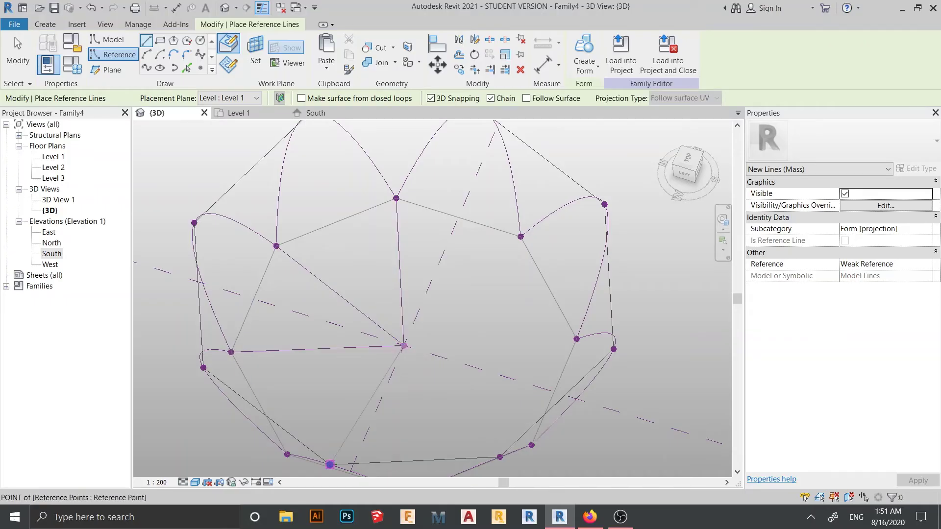
shift+middle_drag(330, 464, 363, 286)
scroll(311, 283, up, 1)
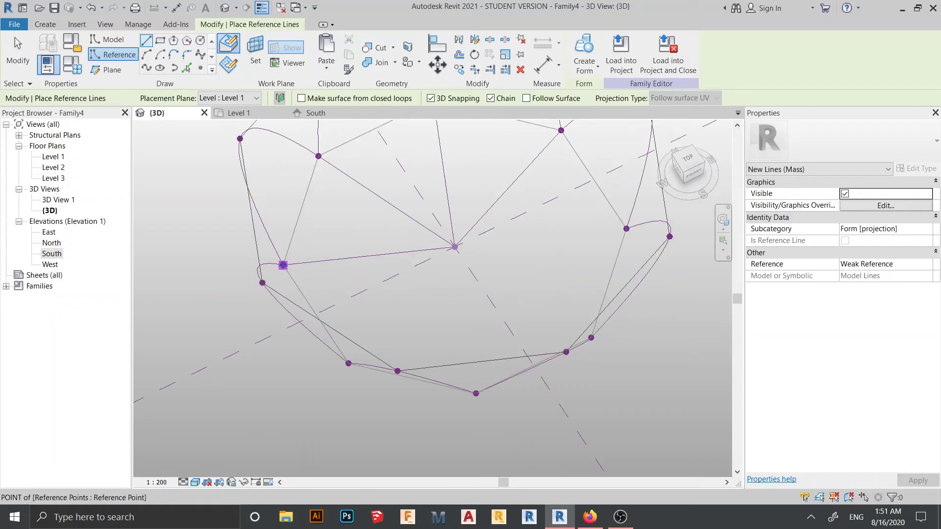
click(283, 265)
key(Escape)
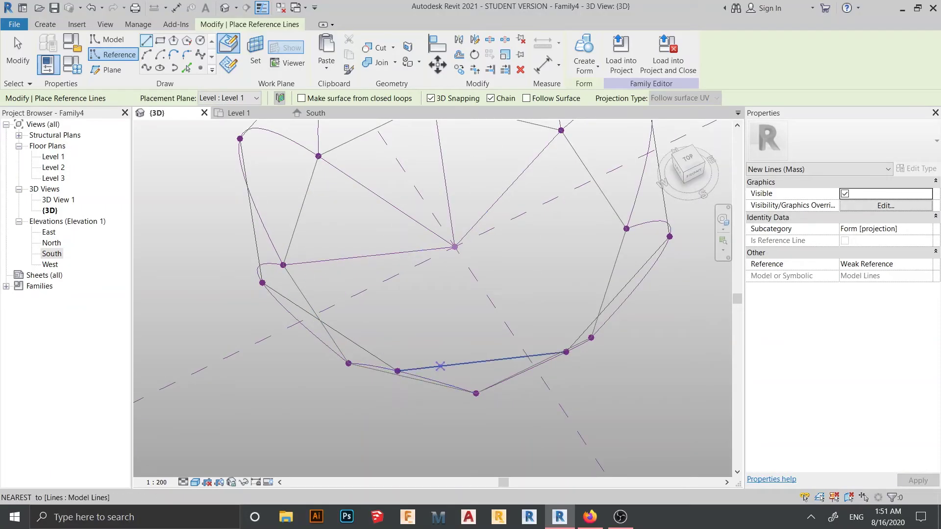
mouse_move(440, 366)
shift+middle_down()
mouse_move(363, 358)
mouse_move(404, 308)
mouse_move(385, 300)
shift+middle_up()
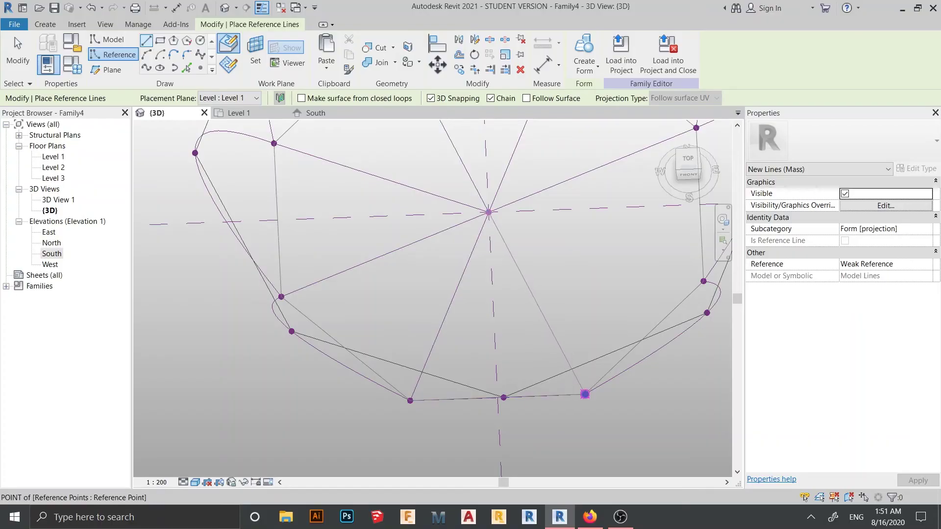
Join the last two lower octagon vertex points to the centre point with reference lines, and end line placement
key(Escape)
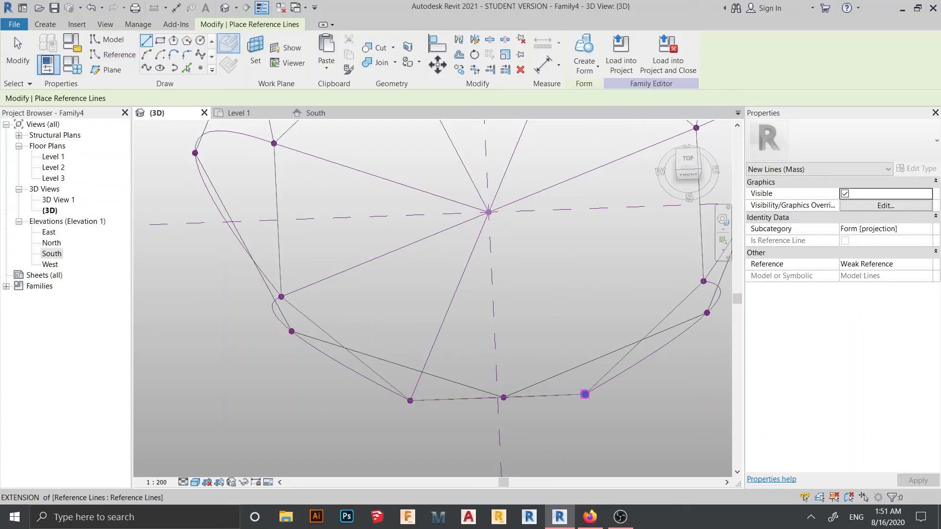
key(Return)
click(585, 394)
click(489, 212)
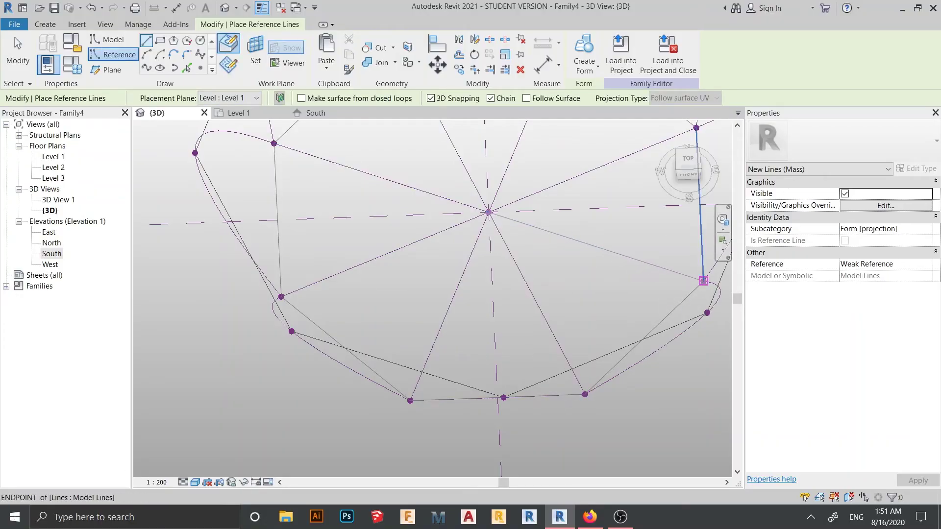
click(704, 281)
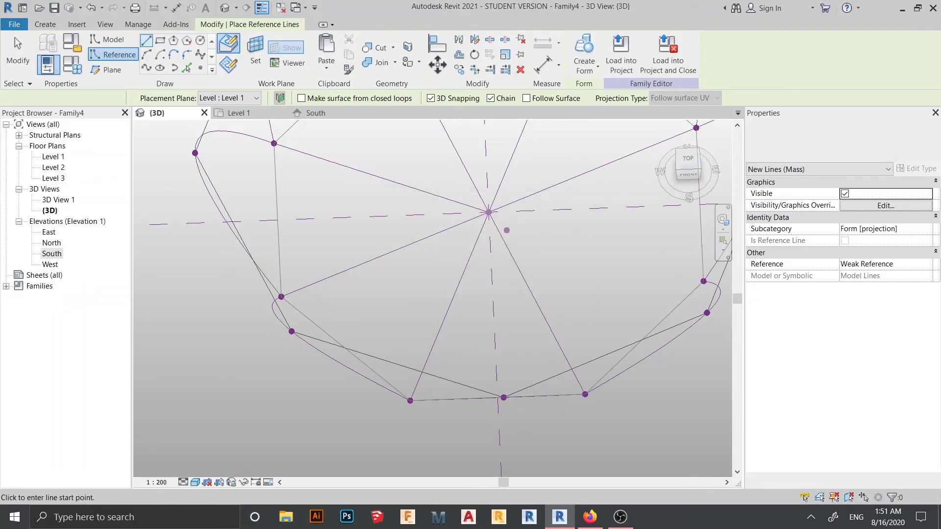
click(489, 213)
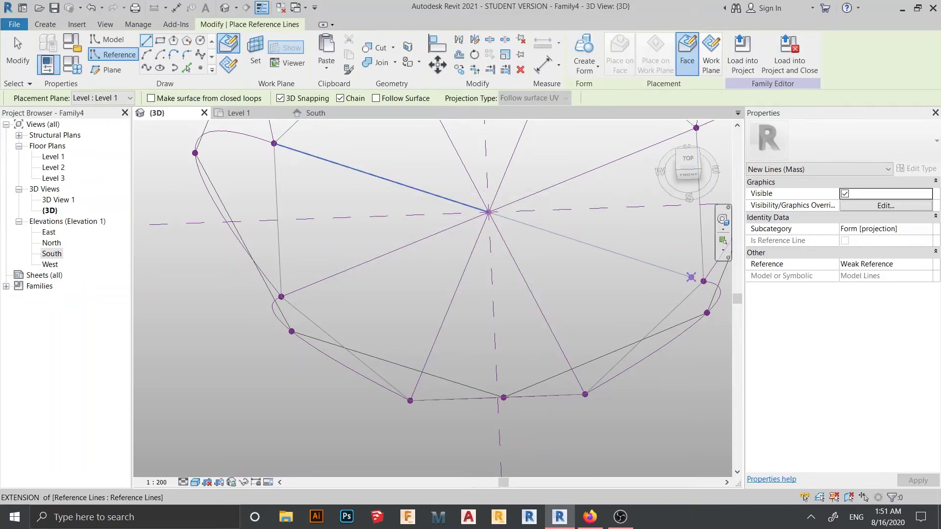
click(704, 281)
key(Escape)
scroll(637, 282, down, 2)
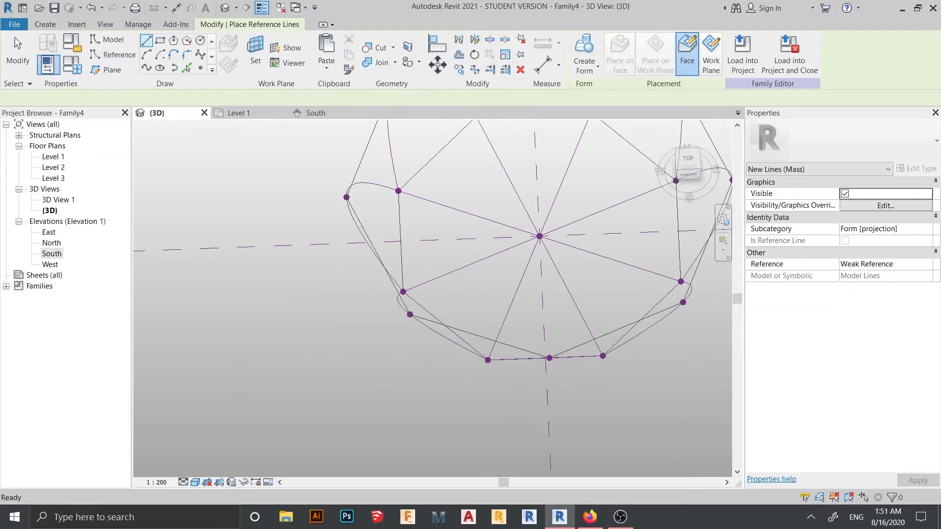
shift+middle_drag(629, 311, 510, 327)
key(Escape)
key(Escape)
Raise the centre reference point vertically above Level 1 so the attached reference lines slope up to it
scroll(531, 285, down, 1)
scroll(510, 326, up, 3)
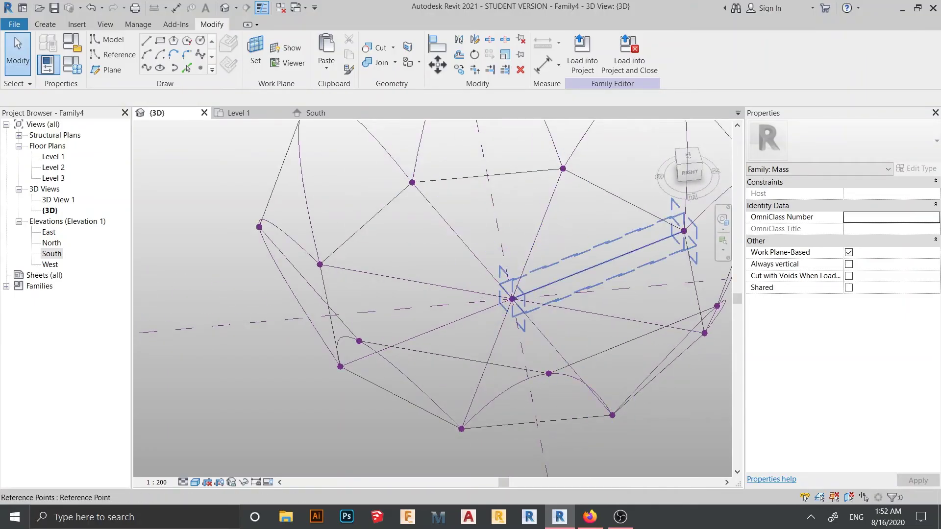
scroll(525, 280, up, 1)
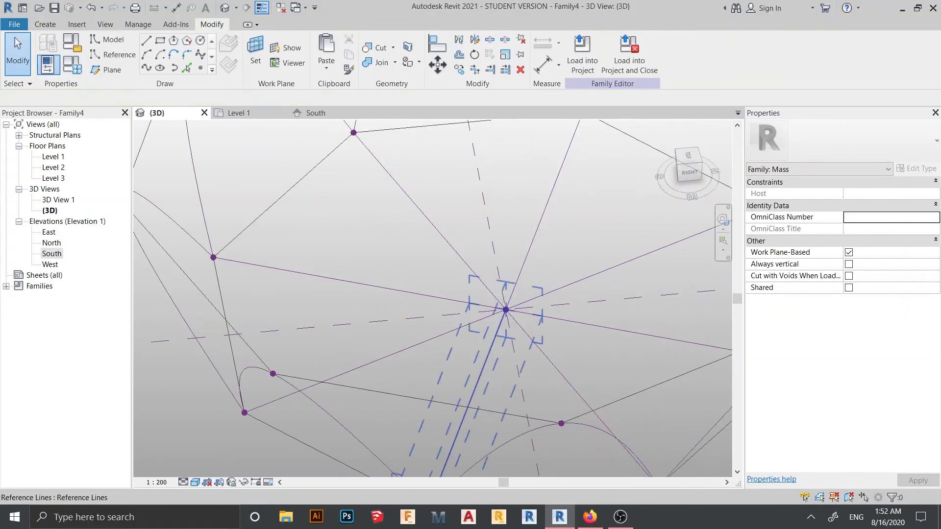
click(506, 310)
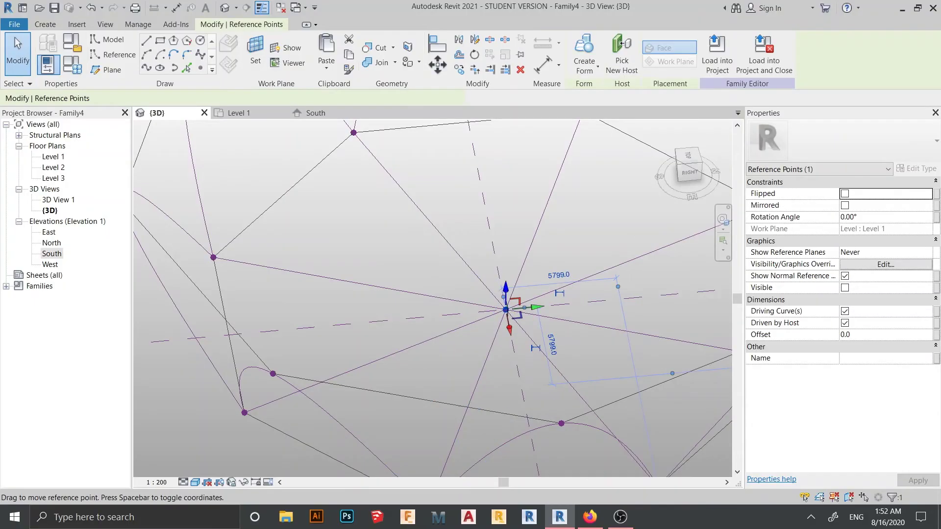
drag(506, 310, 510, 204)
scroll(519, 294, down, 3)
shift+middle_drag(518, 294, 532, 221)
drag(514, 224, 515, 245)
key(Escape)
Delete the upper and lower octagon model line chains, keeping the reference arches, spokes and points
shift+middle_drag(510, 294, 426, 358)
shift+middle_drag(528, 326, 509, 319)
key(Tab)
click(554, 327)
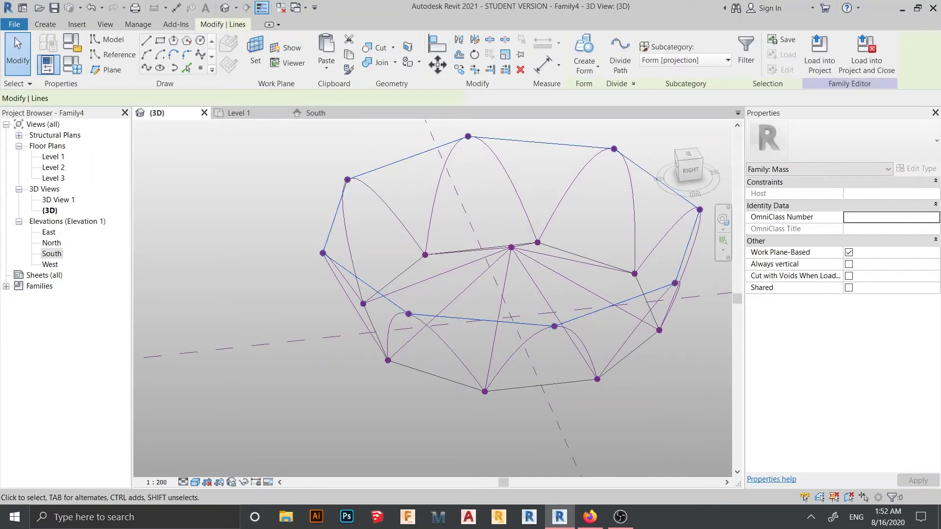
key(Tab)
ctrl+click(548, 385)
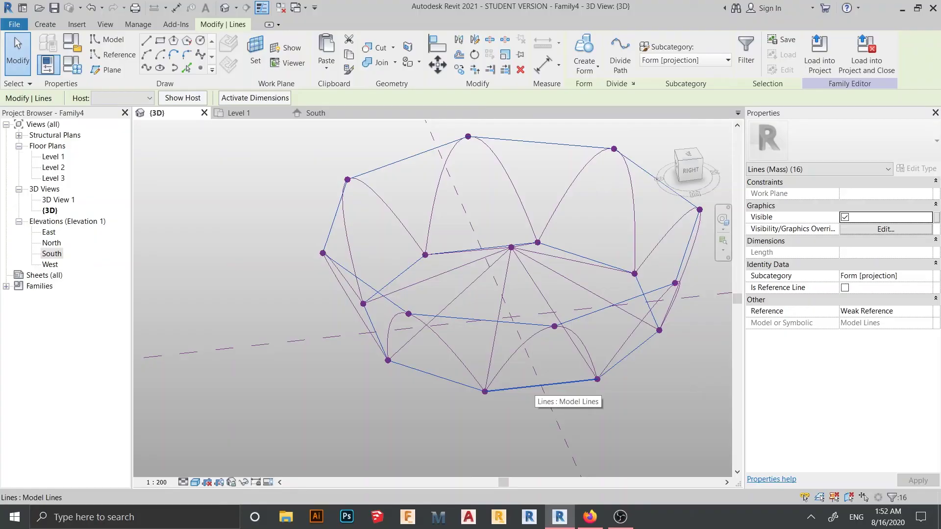
key(Escape)
Create a solid form from one arch and its two spokes to the raised centre point, choosing the surface option instead of the extrusion
mouse_move(480, 318)
shift+middle_down()
mouse_move(426, 311)
mouse_move(495, 260)
mouse_move(524, 287)
mouse_move(483, 308)
shift+middle_up()
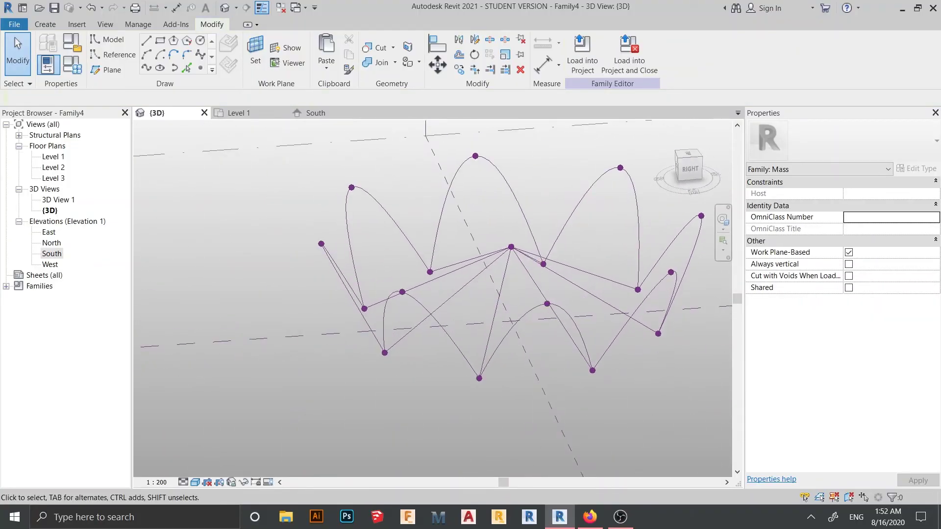
shift+middle_drag(436, 403, 461, 396)
scroll(416, 398, up, 1)
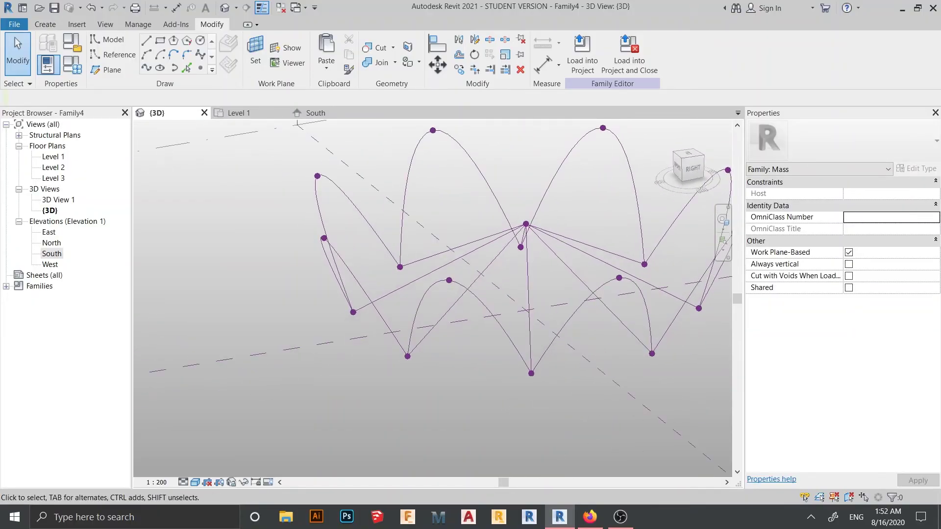
click(465, 291)
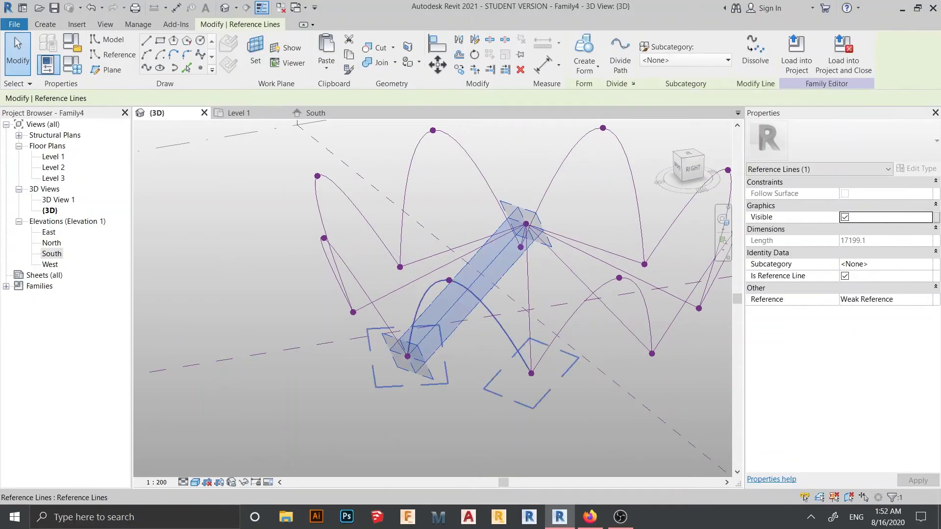
ctrl+click(499, 323)
ctrl+click(529, 318)
shift+middle_drag(529, 319, 479, 320)
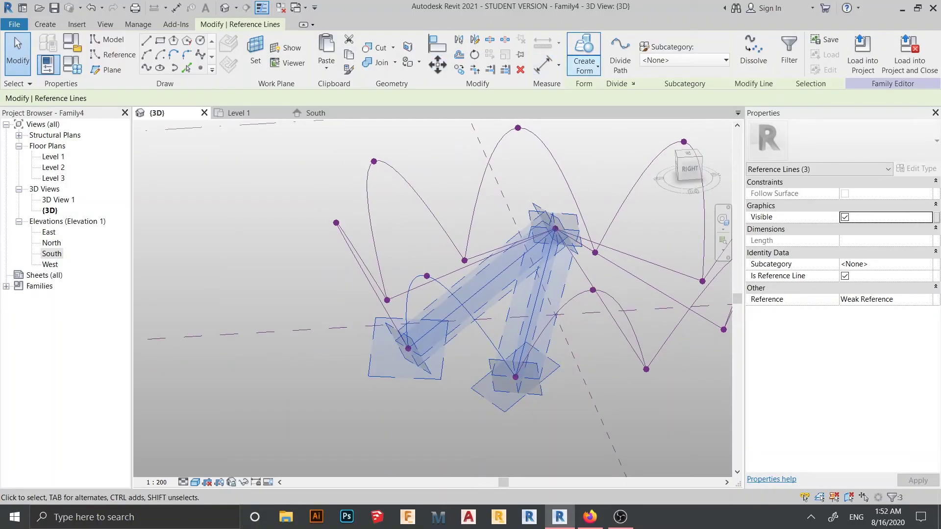
click(585, 66)
click(563, 94)
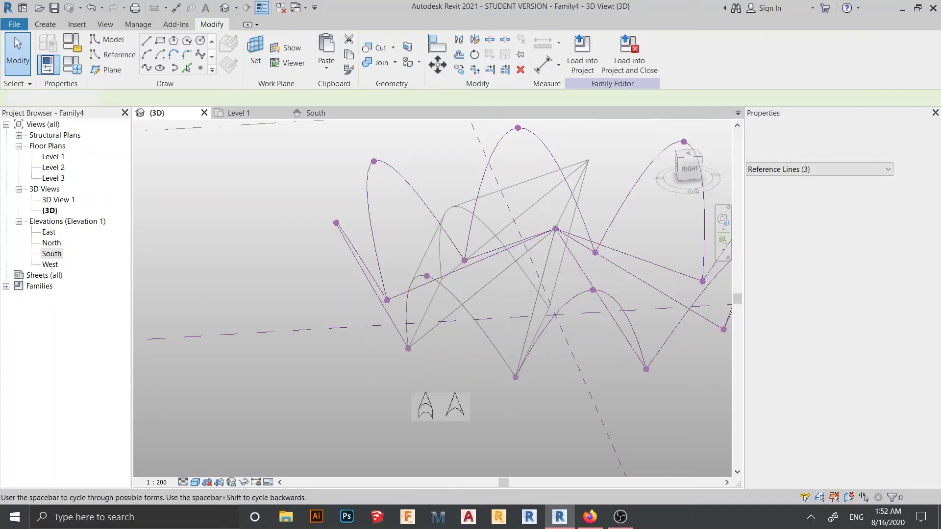
click(15, 38)
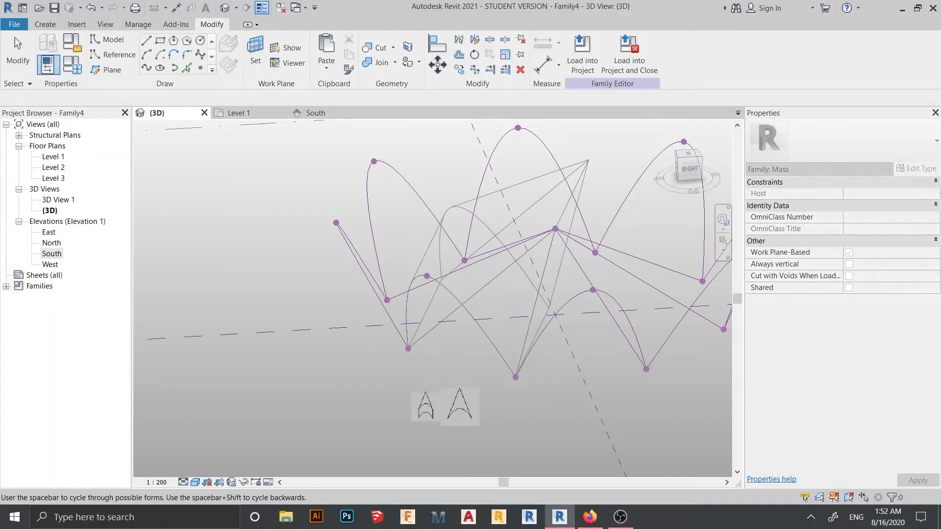
click(460, 407)
shift+middle_drag(460, 405, 400, 403)
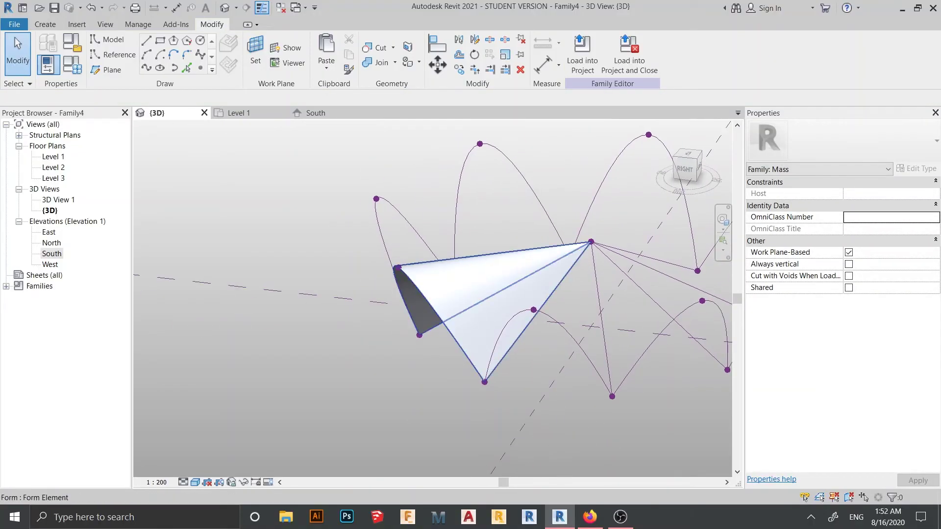
click(476, 321)
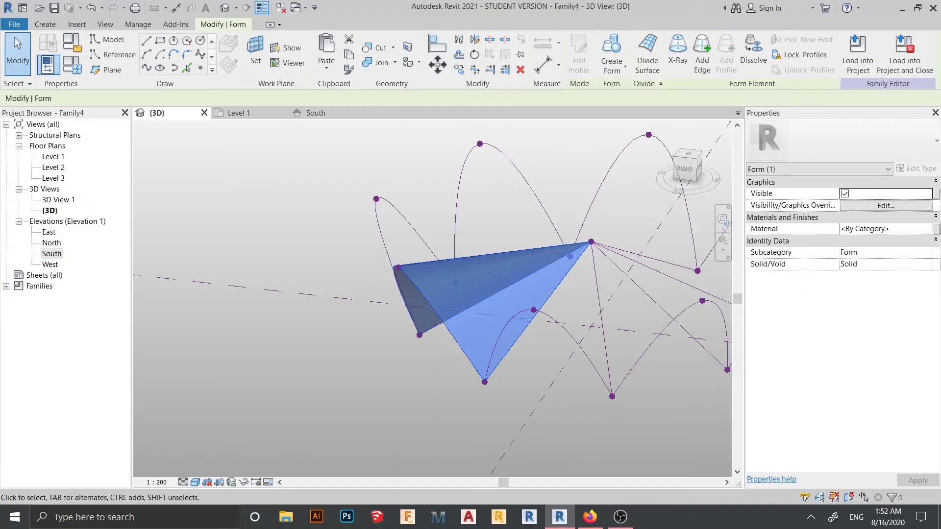
key(Escape)
Create a second form from the neighbouring arch and its two spokes, again choosing the surface option
click(520, 336)
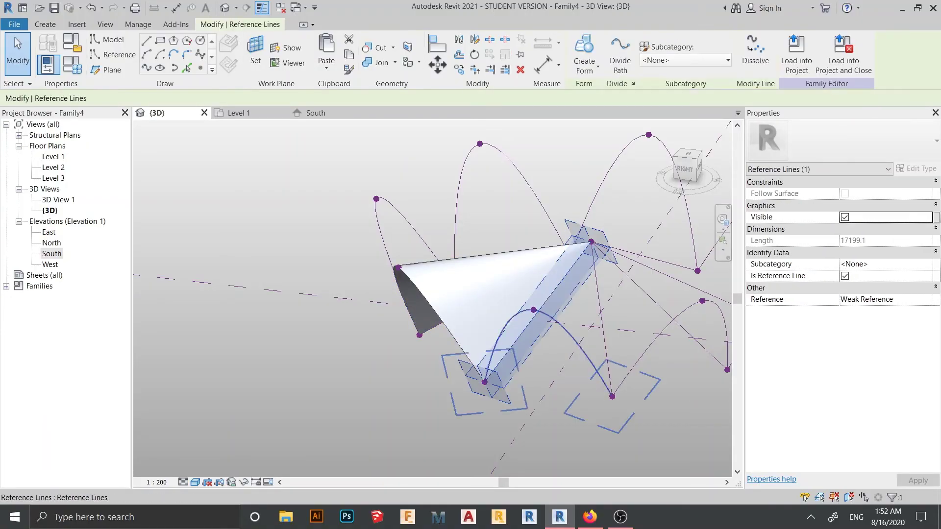
ctrl+click(581, 347)
ctrl+click(604, 340)
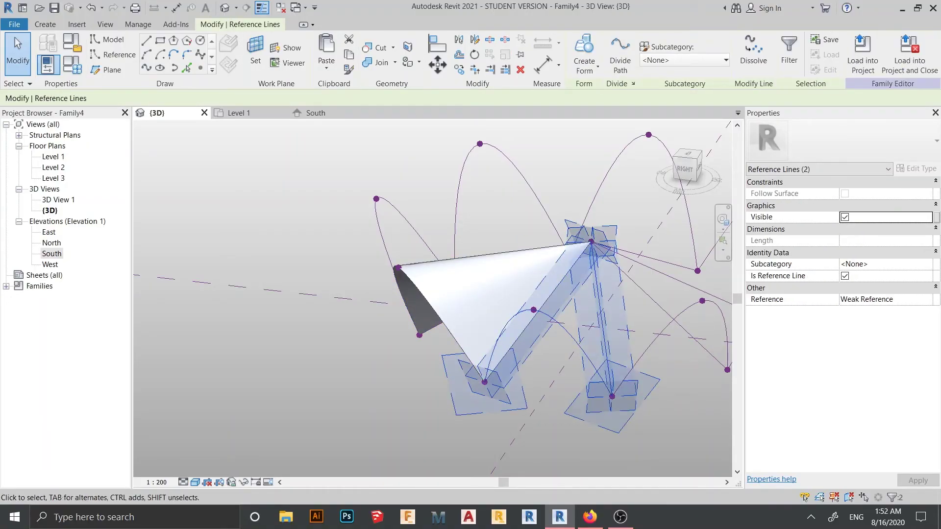
click(585, 65)
click(578, 89)
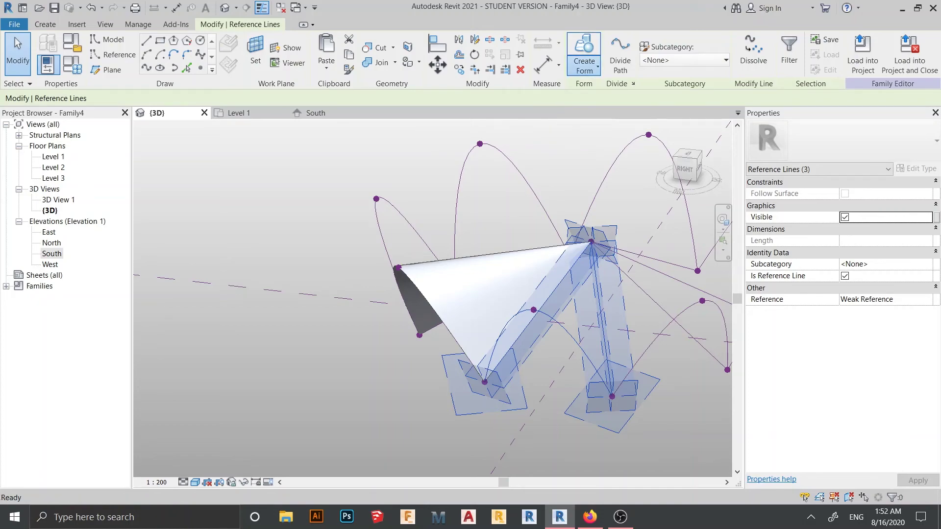
click(546, 440)
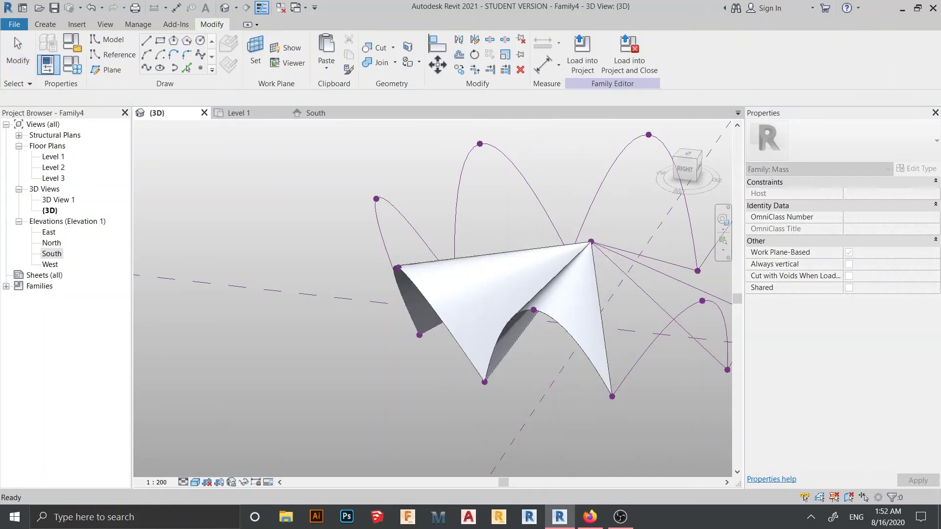
Create a third solid form from the next arch and its two spokes to the raised centre point, choosing the surface option
shift+middle_drag(545, 432, 421, 426)
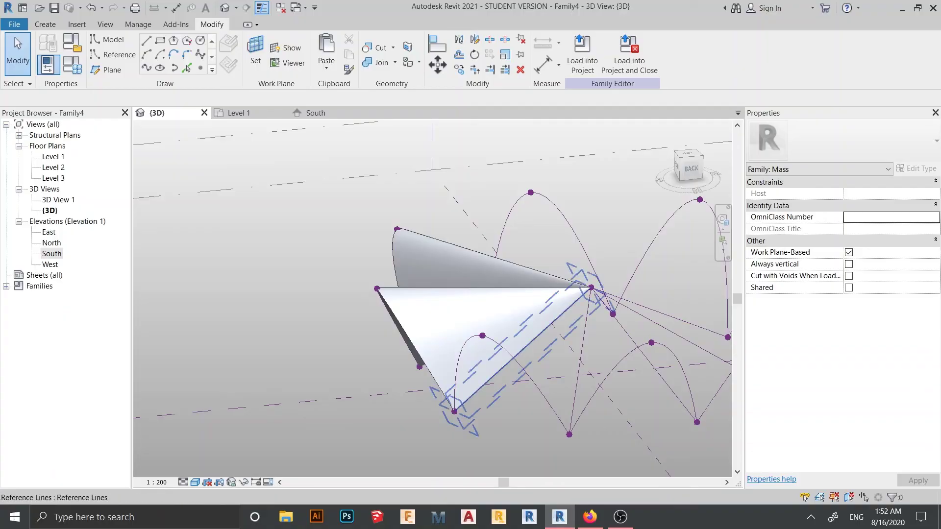
click(516, 356)
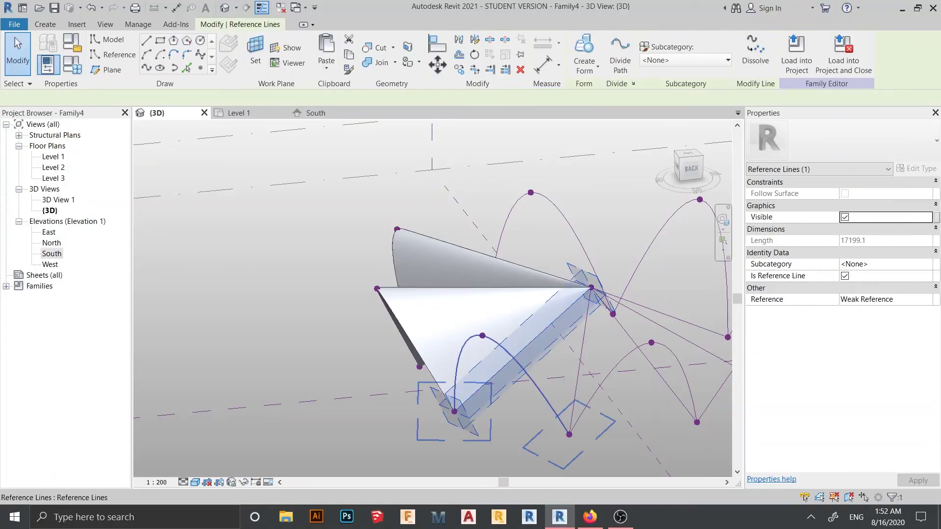
ctrl+click(536, 387)
ctrl+click(578, 375)
click(584, 66)
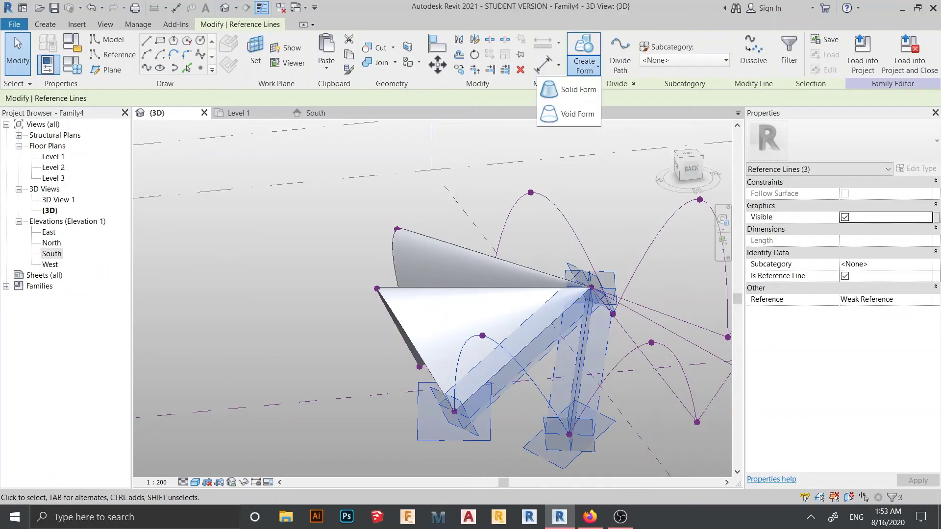
click(569, 90)
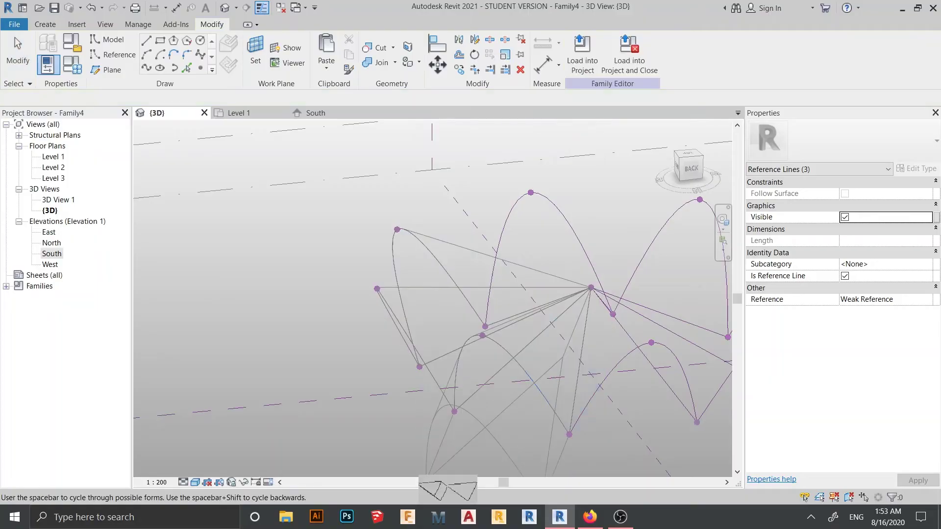
mouse_move(535, 304)
shift+middle_down()
mouse_move(421, 340)
mouse_move(382, 338)
shift+middle_up()
click(463, 490)
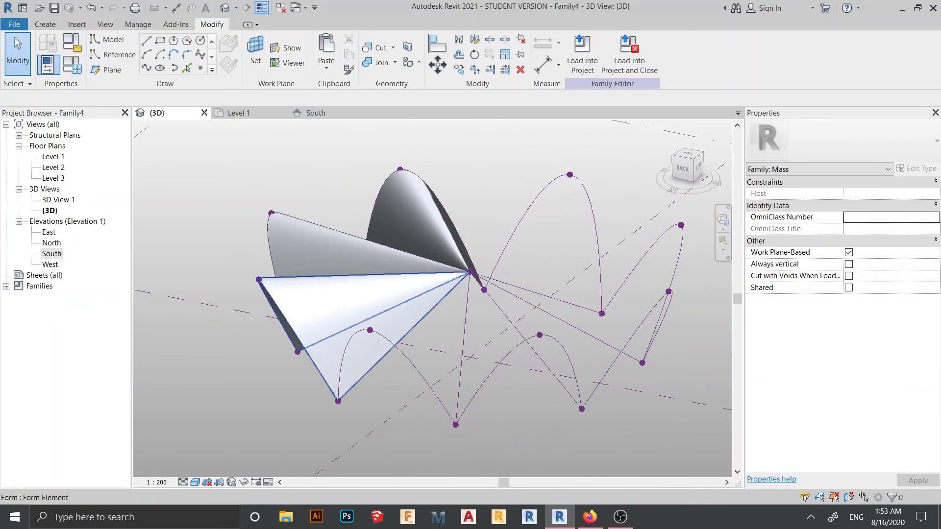
Create a fourth form from the next open arch and its two adjoining spokes, choosing the surface option instead of the extrusion
click(395, 346)
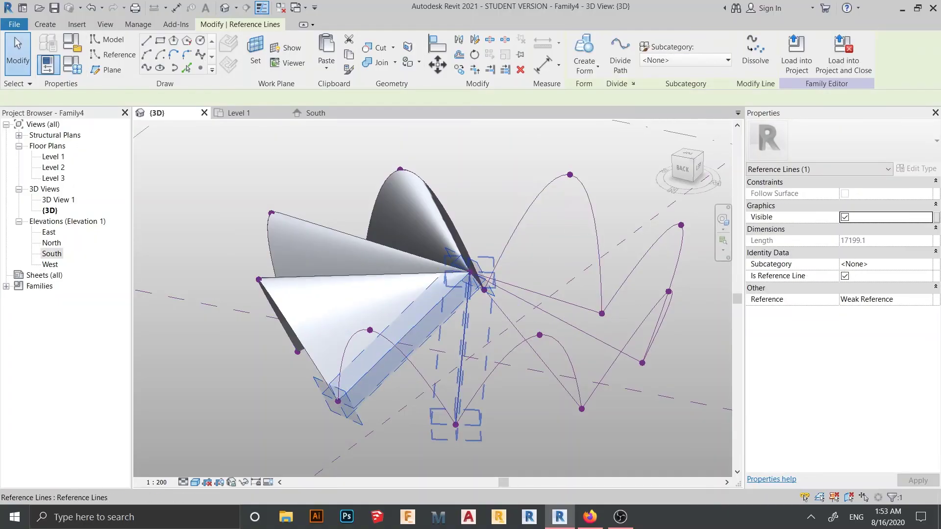
ctrl+click(463, 353)
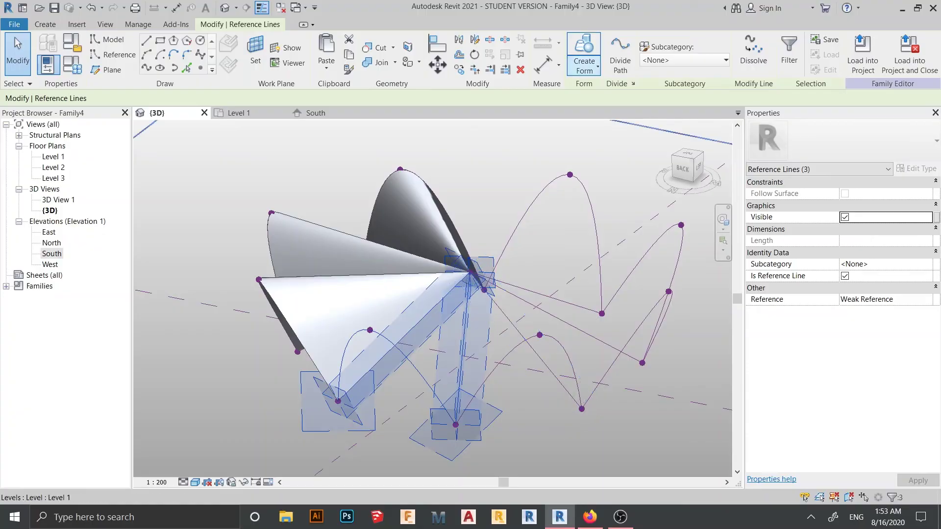
click(584, 66)
click(579, 89)
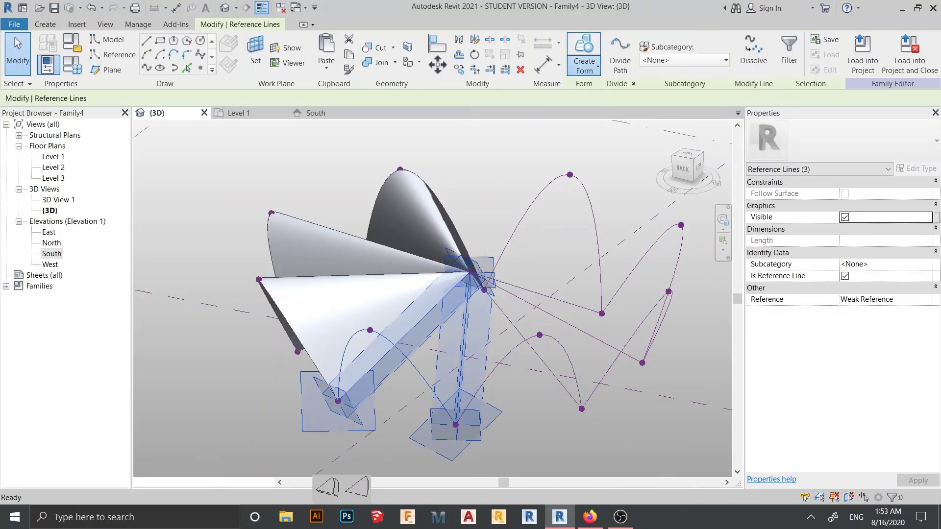
click(357, 488)
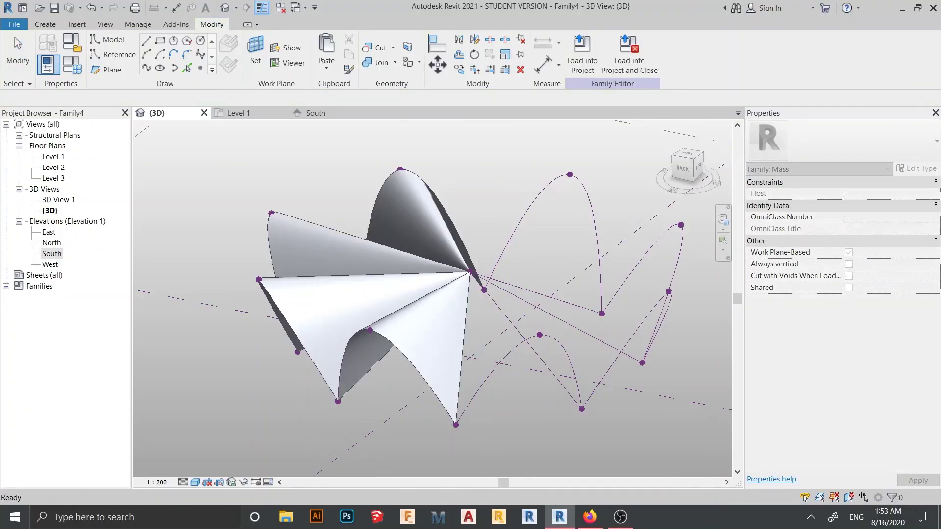
Create a fifth solid form from the following arch and its two spokes, again choosing the surface option
shift+middle_drag(510, 358, 433, 360)
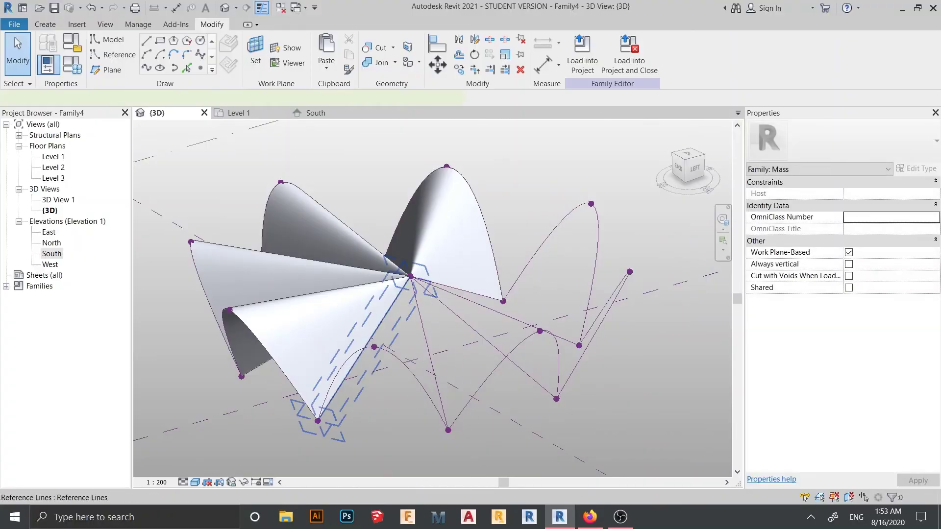
click(367, 343)
ctrl+click(433, 368)
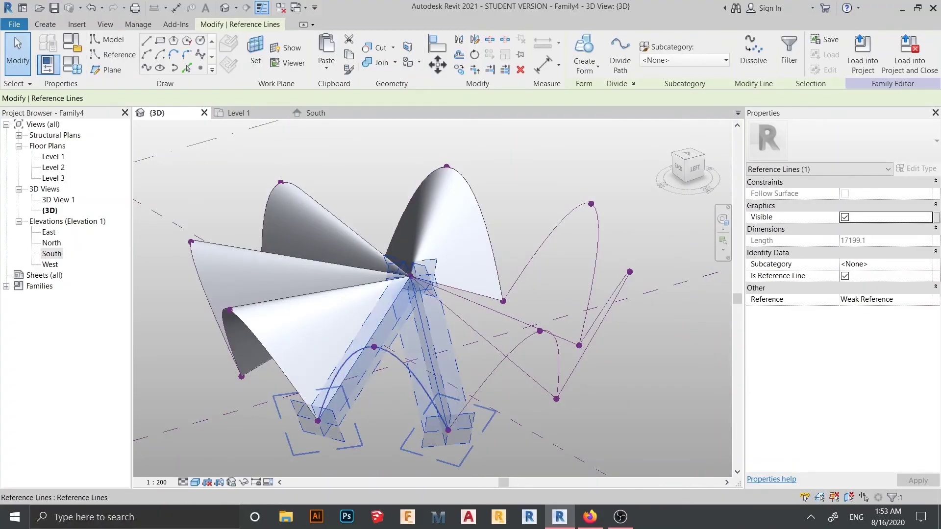
ctrl+click(425, 388)
click(584, 66)
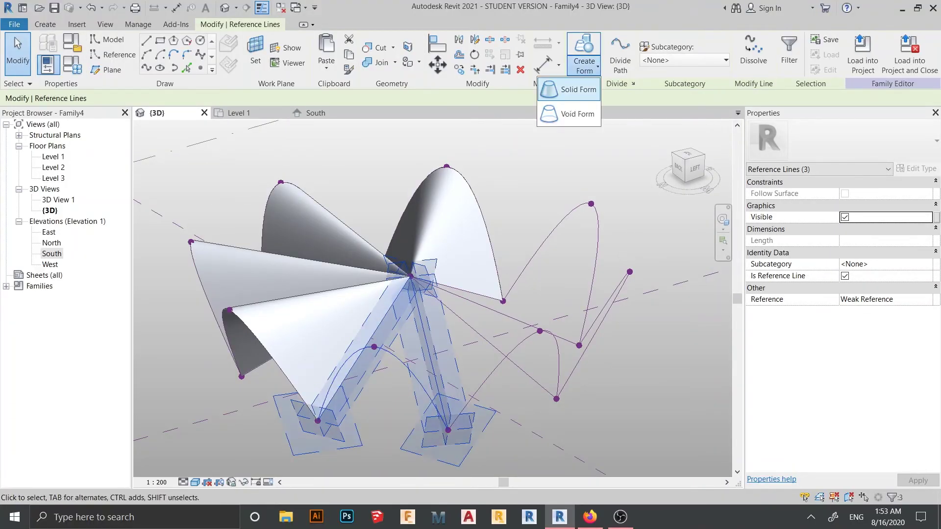
click(579, 90)
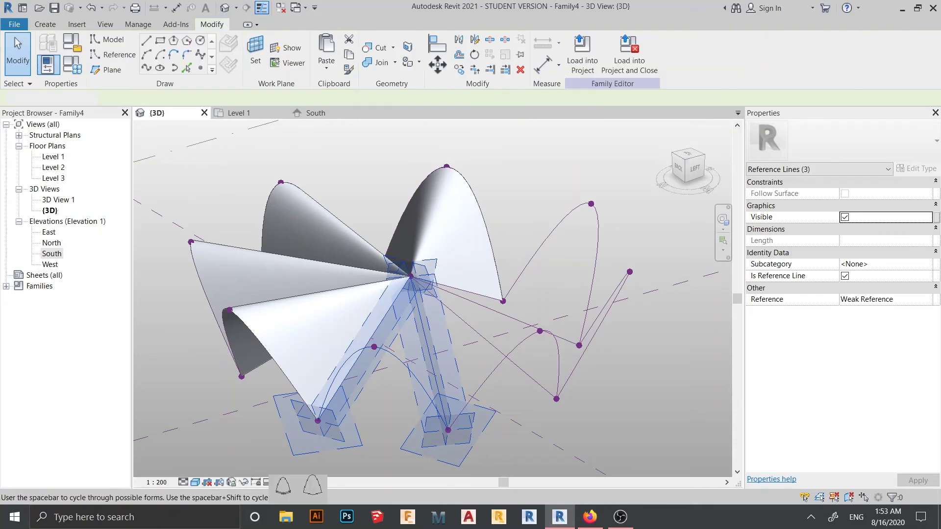
click(318, 486)
Create a sixth form from the next uncovered arch and its two spokes as a surface between the rim and the centre point
shift+middle_drag(417, 387, 314, 349)
click(281, 319)
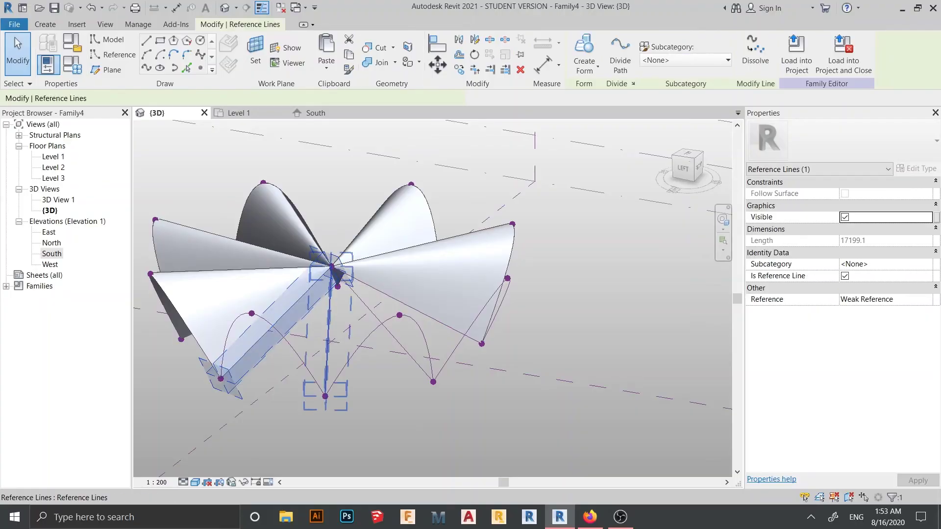
ctrl+click(328, 345)
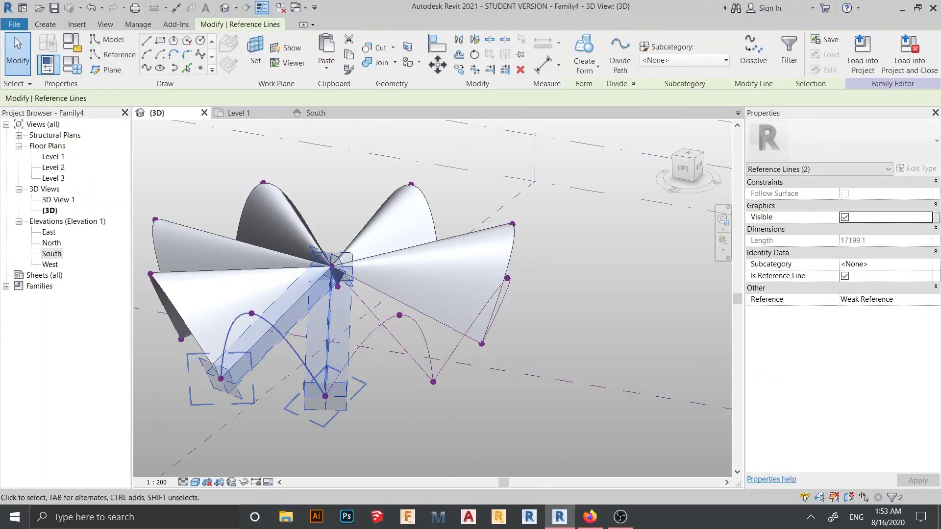
ctrl+click(295, 349)
click(597, 66)
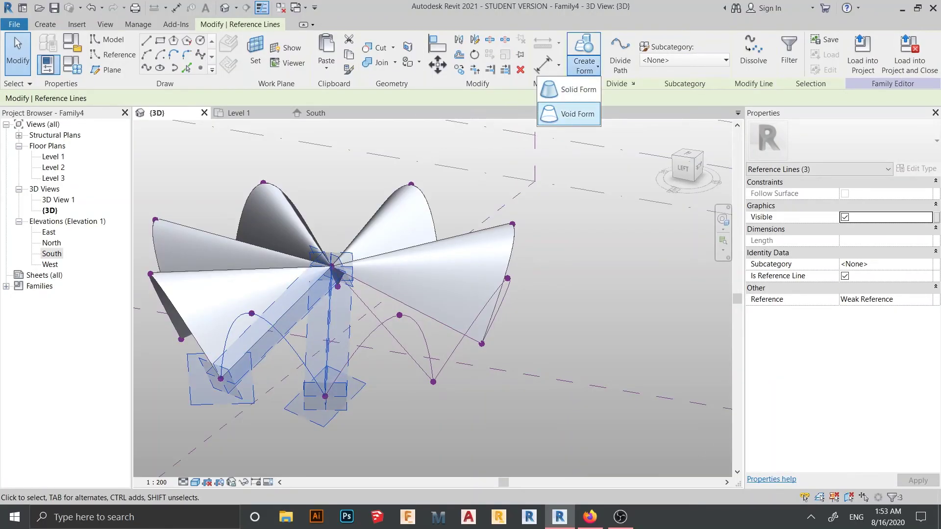
click(581, 87)
click(241, 432)
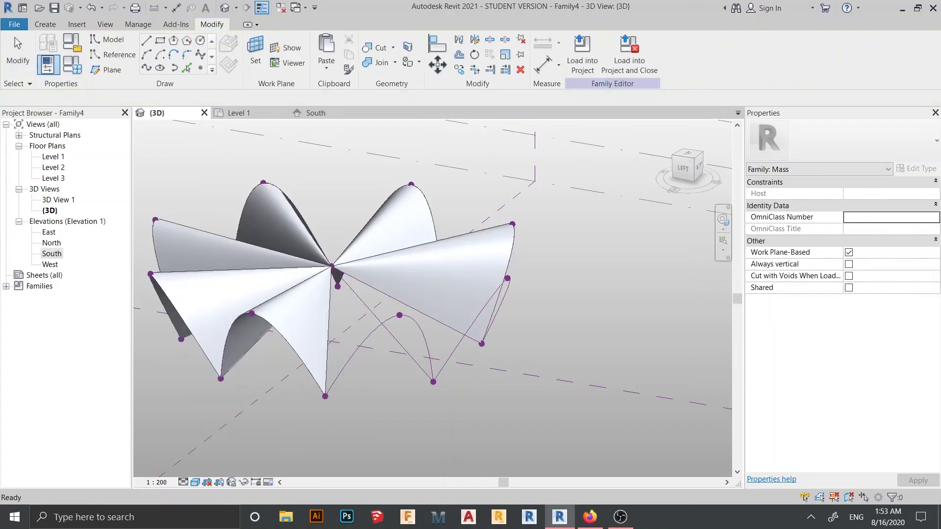
Create a seventh solid form from one of the two remaining arches and its two spokes, choosing the surface option
scroll(420, 387, down, 2)
mouse_move(421, 388)
middle_down()
mouse_move(486, 359)
mouse_move(416, 385)
middle_up()
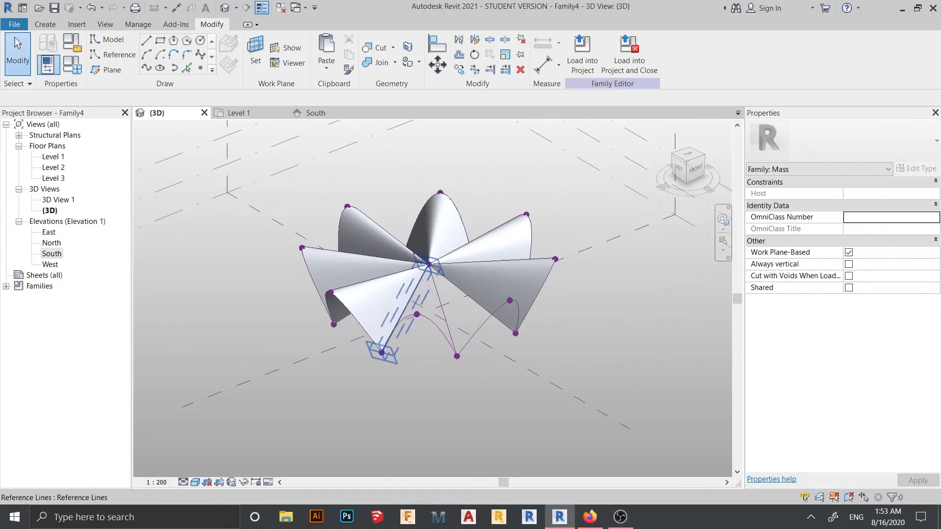
click(407, 308)
ctrl+click(445, 316)
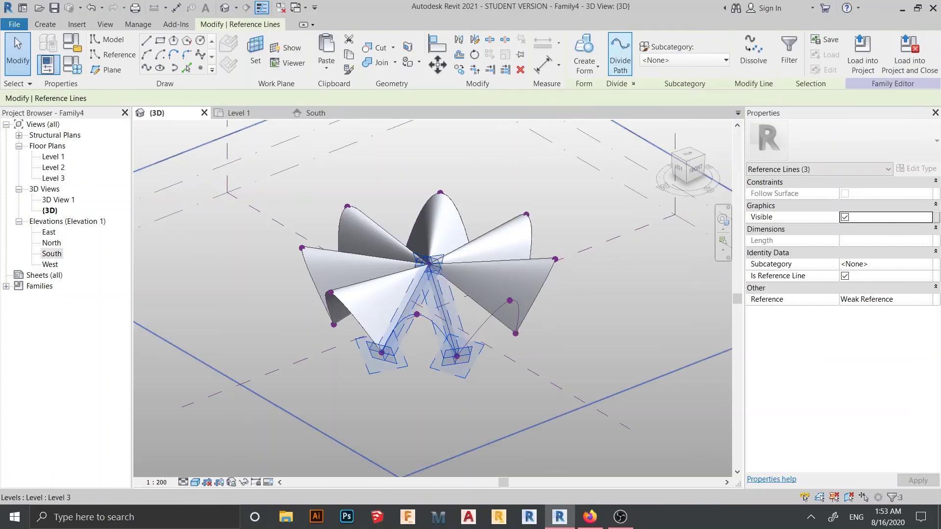
click(583, 67)
click(578, 90)
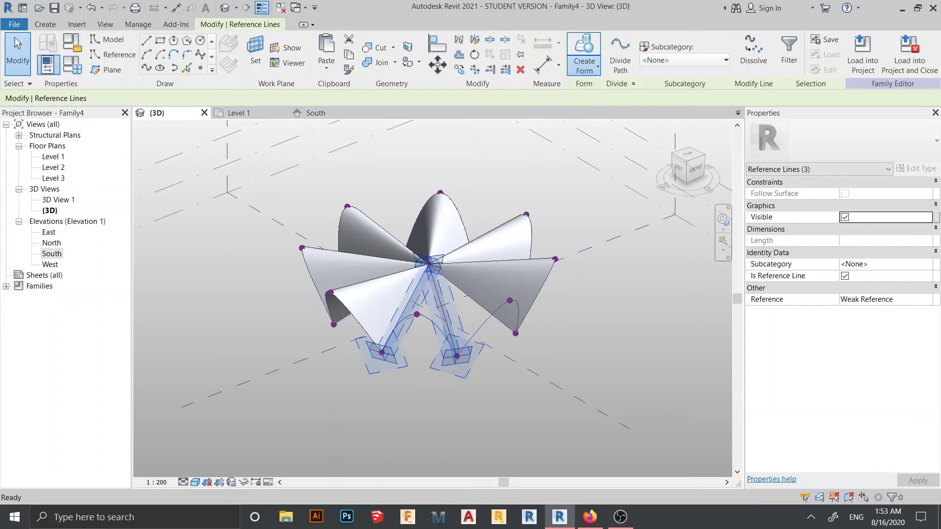
click(417, 398)
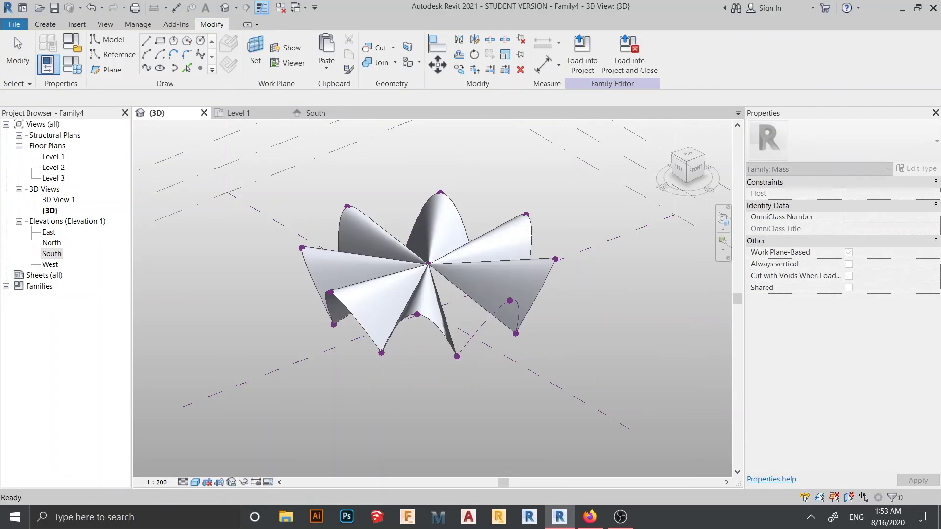
Close the canopy ring with an eighth solid form from the last open arch and its two spokes, choosing the surface option
scroll(474, 367, up, 2)
shift+middle_drag(474, 367, 405, 375)
click(408, 240)
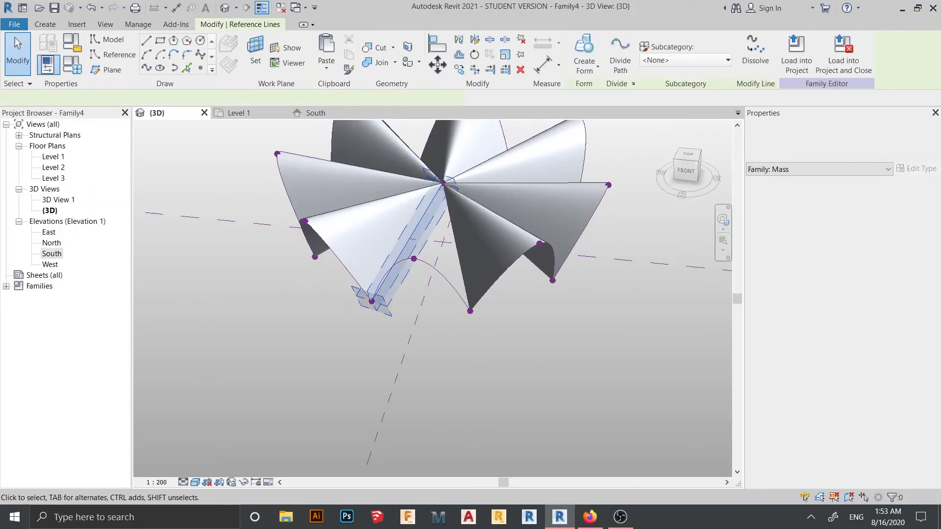
ctrl+click(457, 248)
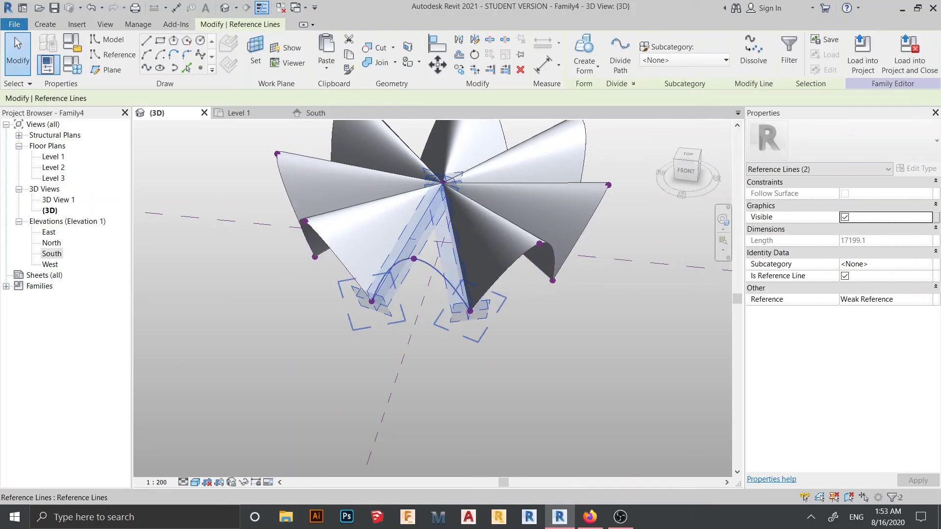
ctrl+click(435, 267)
click(584, 66)
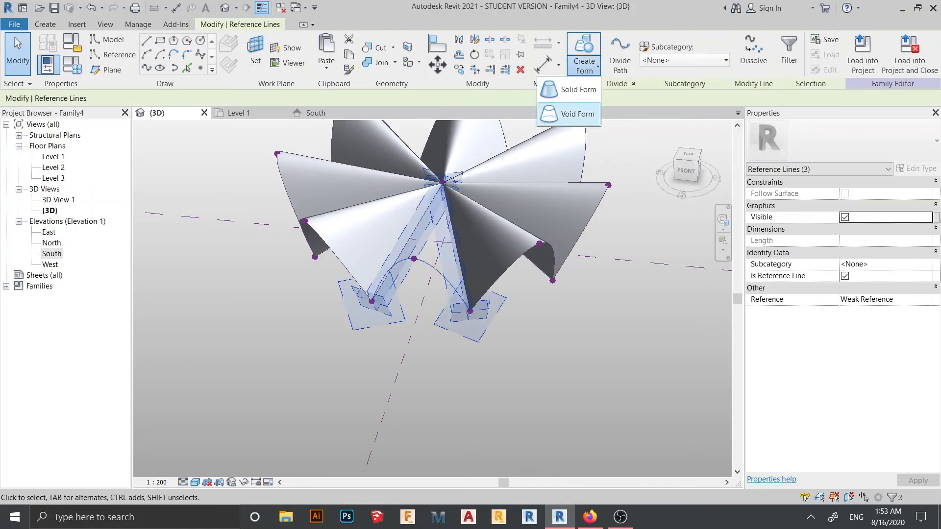
click(578, 90)
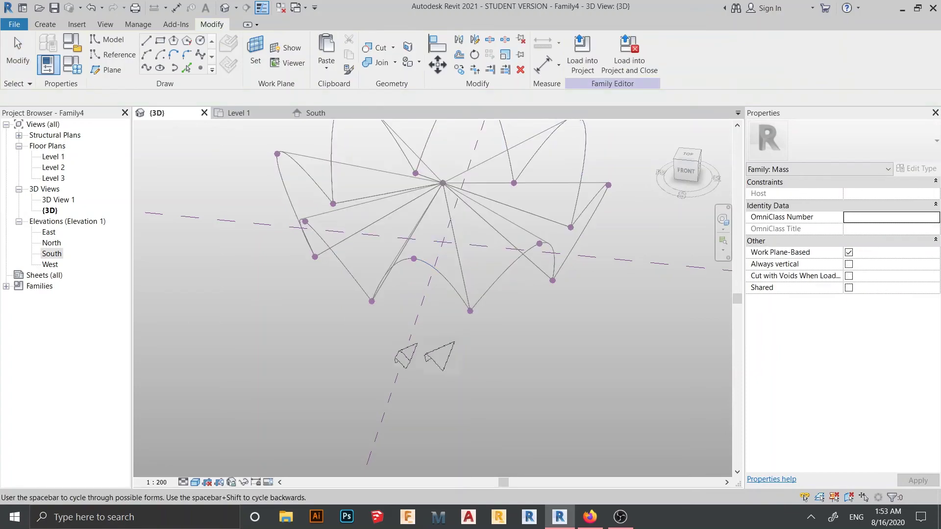
click(440, 357)
Inspect the complete canopy from several angles and check it against the Felix Candela image results in the browser
scroll(441, 357, down, 1)
mouse_move(441, 357)
middle_down()
mouse_move(457, 358)
mouse_move(431, 364)
mouse_move(407, 255)
mouse_move(466, 338)
mouse_move(531, 393)
middle_up()
scroll(532, 392, up, 1)
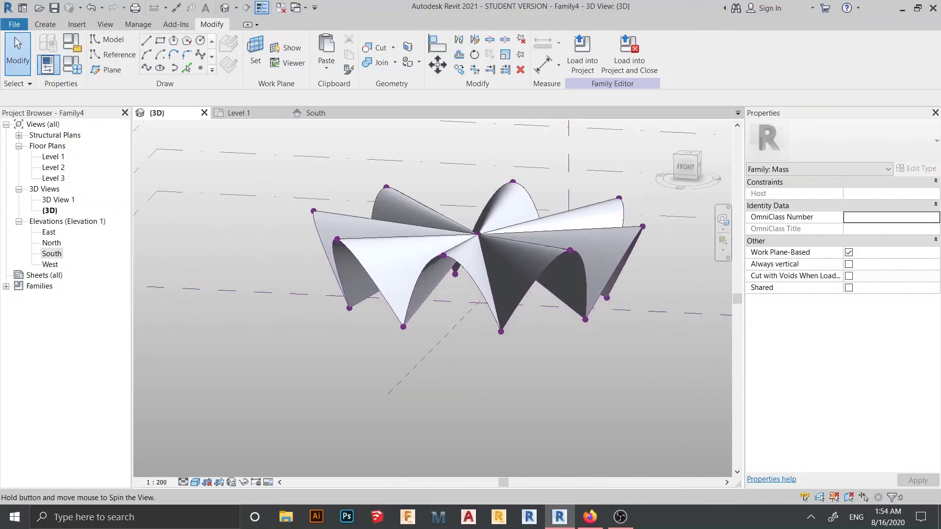
shift+middle_drag(686, 289, 618, 316)
scroll(618, 316, up, 1)
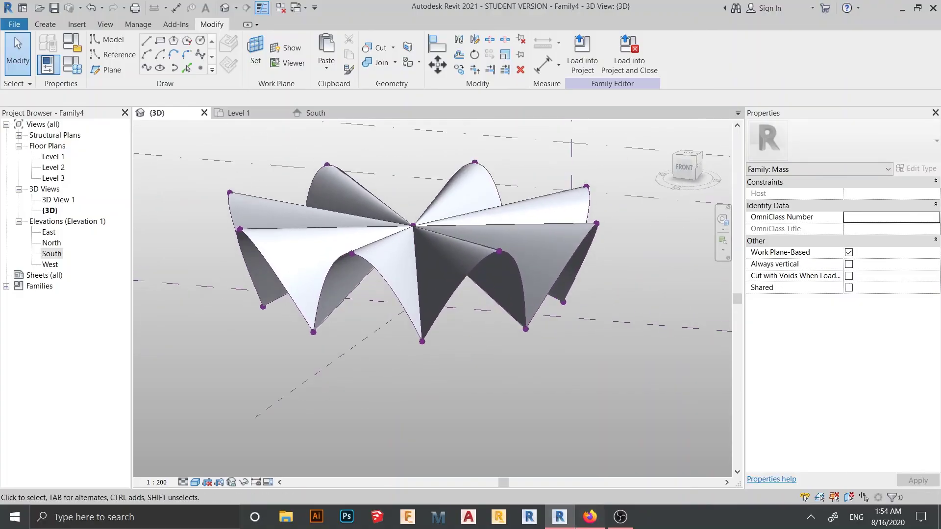
click(590, 517)
scroll(632, 270, down, 1)
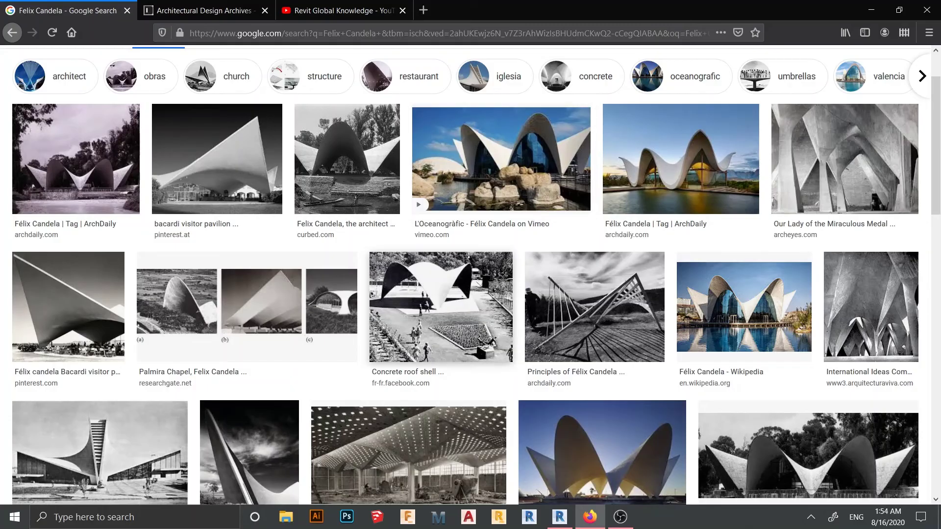
scroll(441, 294, down, 3)
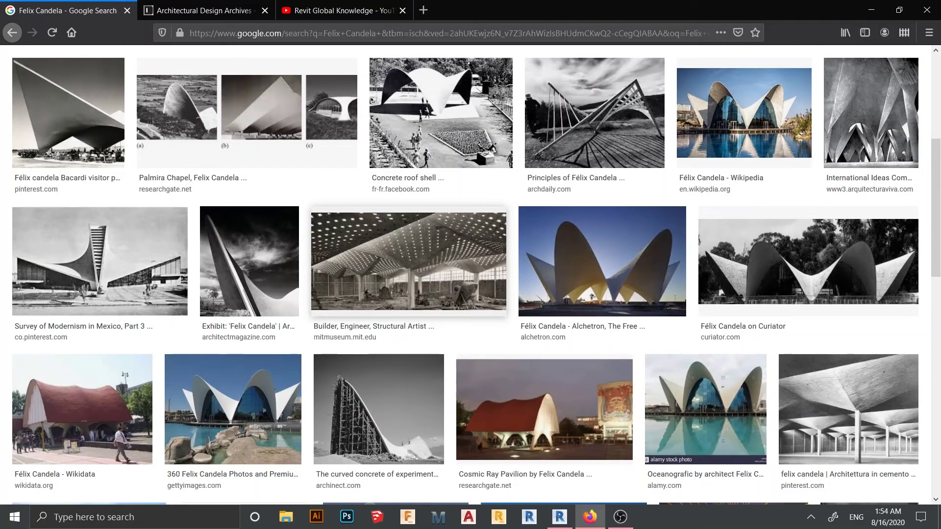
key(alt+Tab)
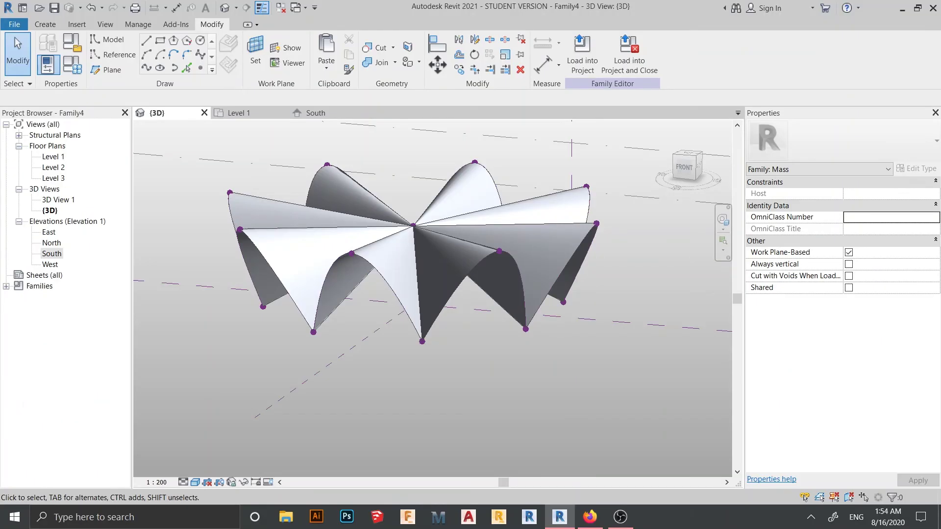
Place the reference images and the Revit model side by side, widen the 3D view, and compare the canopy with the photos
key(alt+Tab)
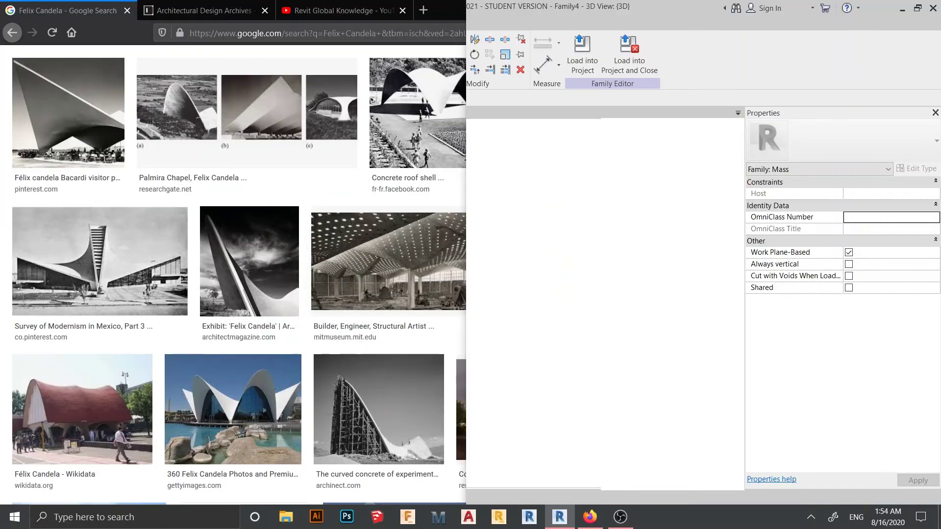
scroll(679, 228, down, 2)
middle_drag(715, 236, 660, 238)
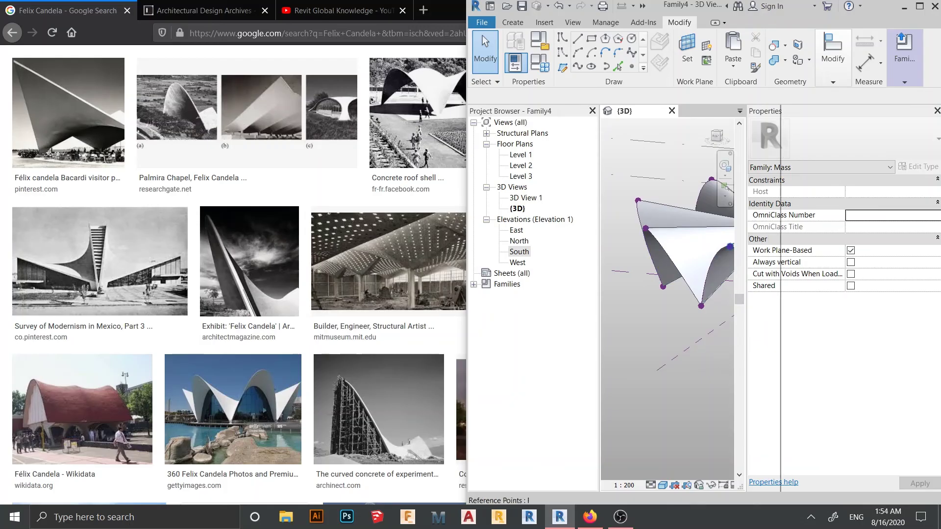
drag(784, 294, 808, 295)
middle_drag(732, 301, 659, 330)
scroll(687, 319, down, 1)
scroll(387, 260, down, 2)
scroll(388, 260, up, 4)
scroll(387, 260, down, 3)
shift+middle_drag(701, 275, 755, 266)
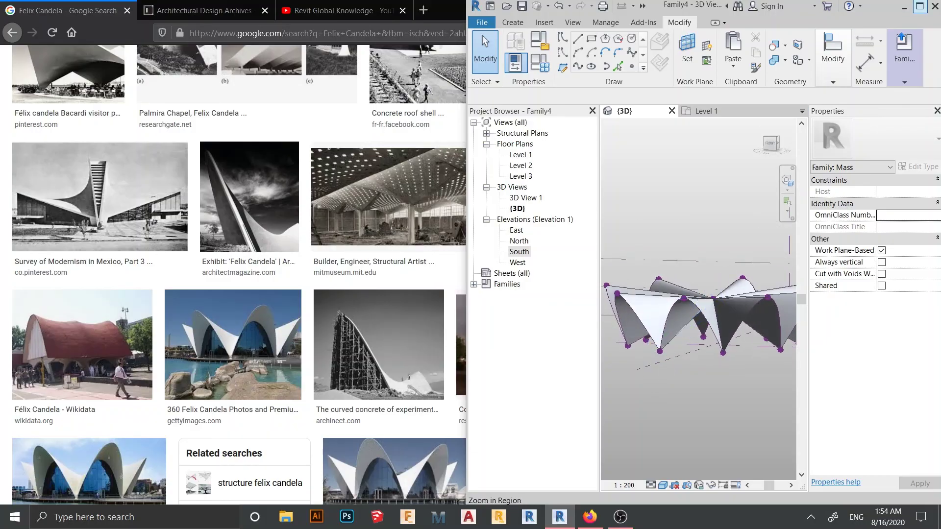
Return the Revit window to full screen and review the complete canopy in the 3D view
click(920, 6)
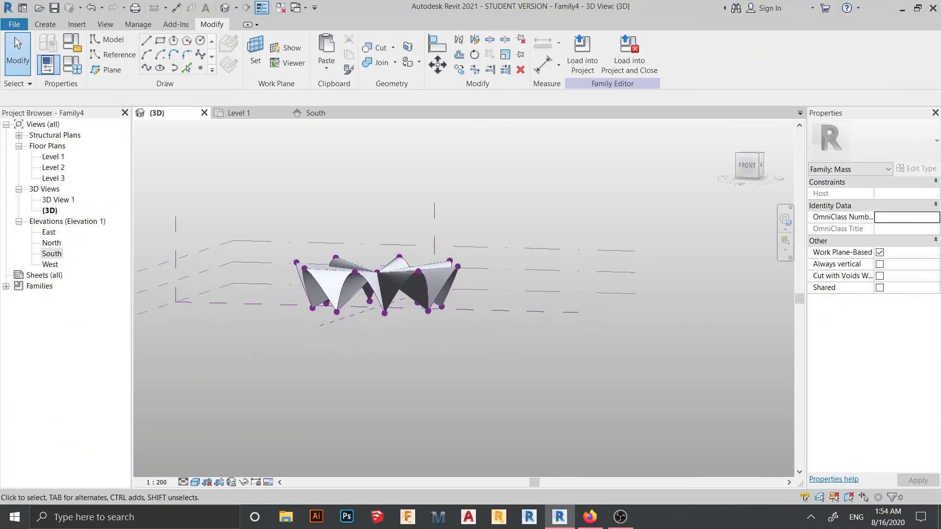
middle_drag(377, 299, 392, 344)
scroll(416, 318, up, 2)
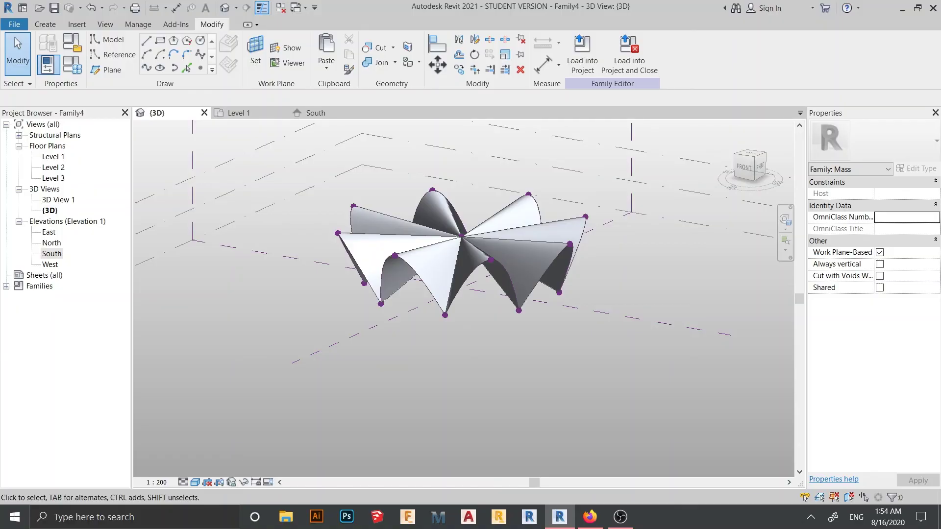
middle_drag(431, 275, 402, 343)
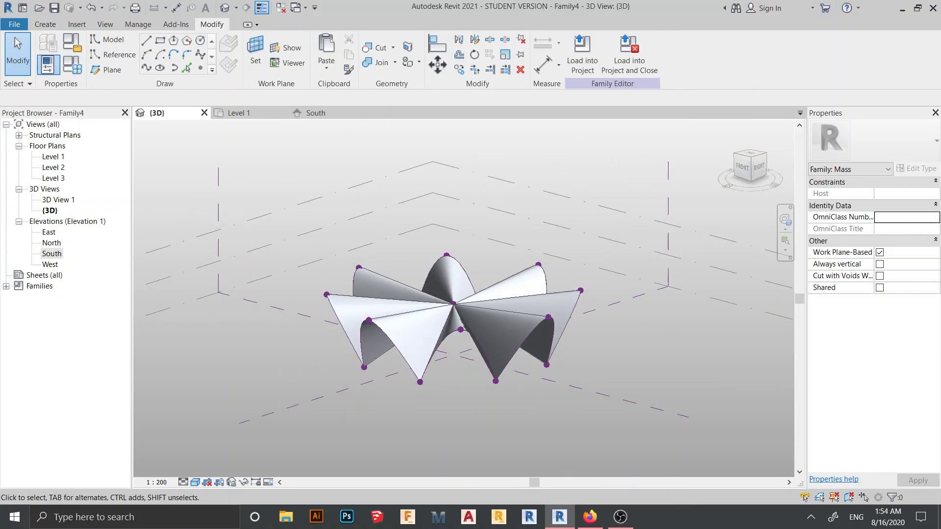